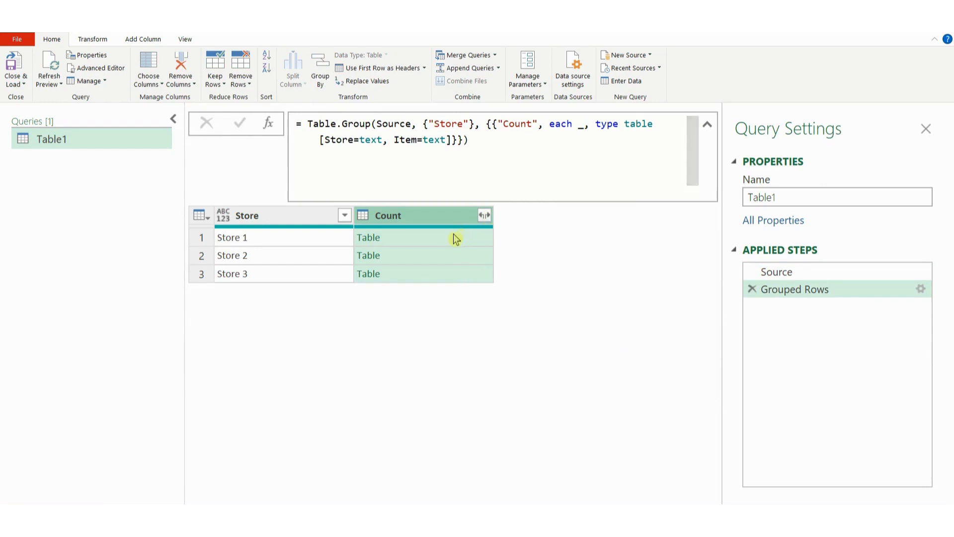
Step: Remove the table type definition from the Grouped Rows formula so the Count aggregation ends with each _
left_click(453, 237)
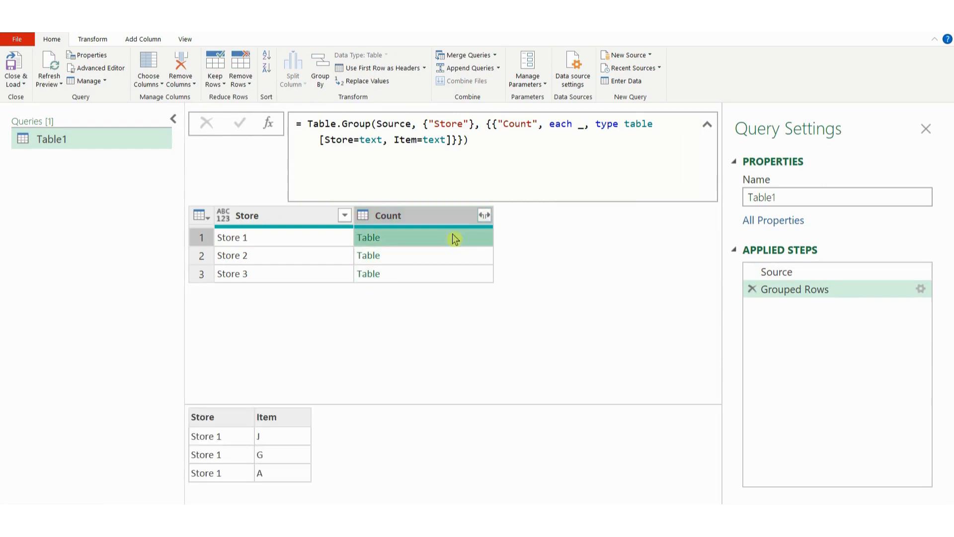
left_click(545, 124)
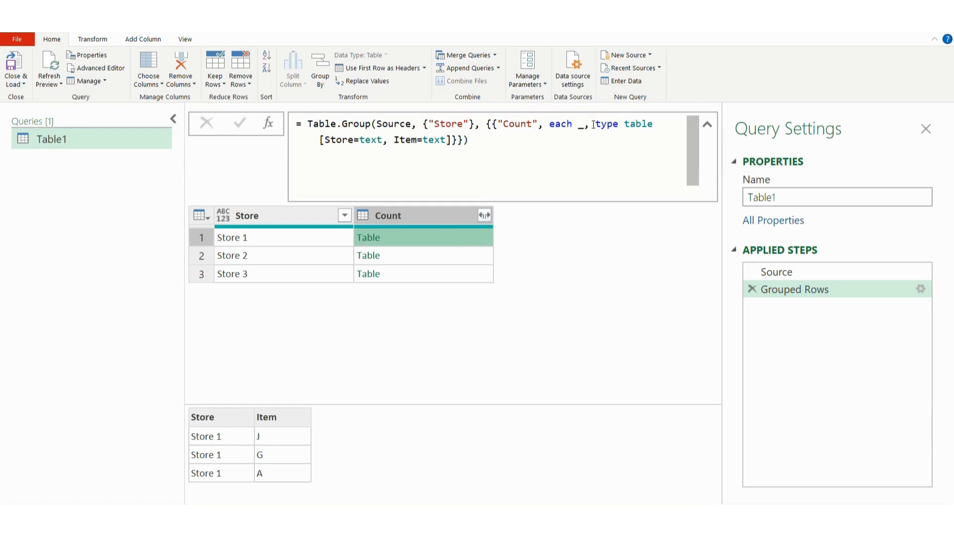
left_click_drag(450, 140, 597, 123)
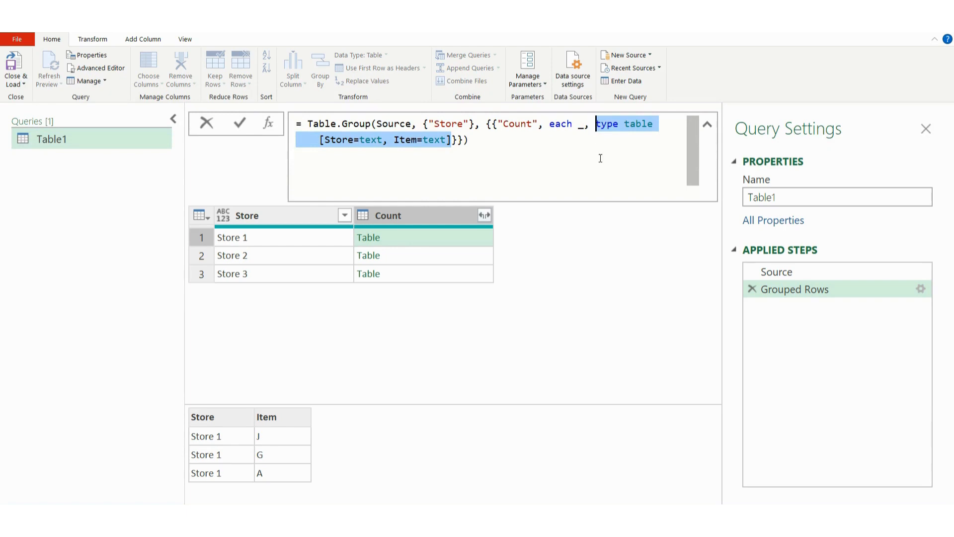
key("BackSpace")
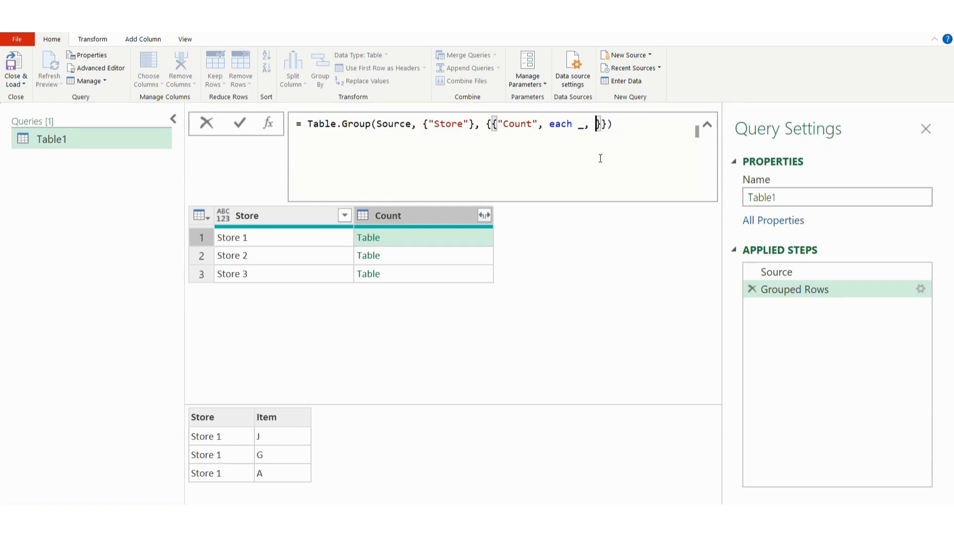
key("BackSpace")
key("Return")
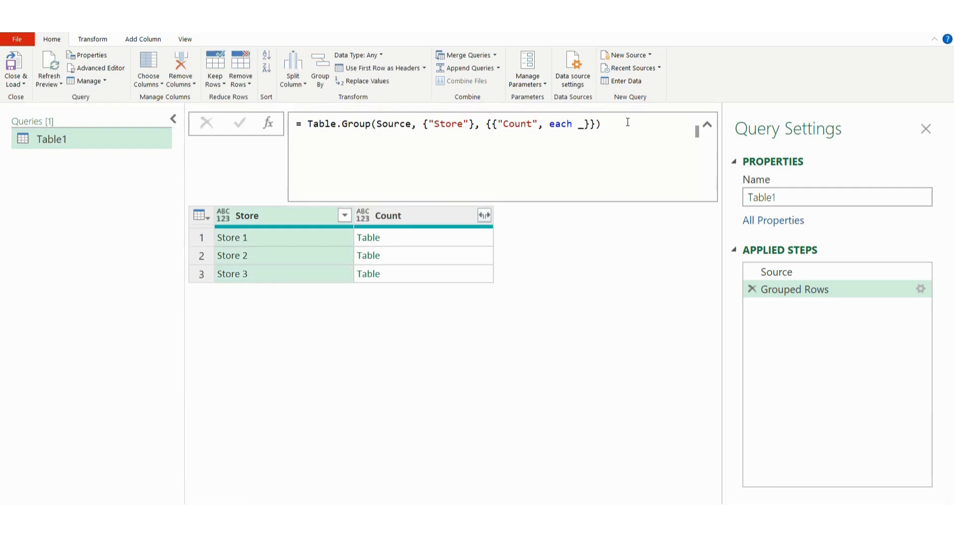
Step: Preview the nested table for Store 1 in the Count column and examine its grouped rows
left_click(416, 236)
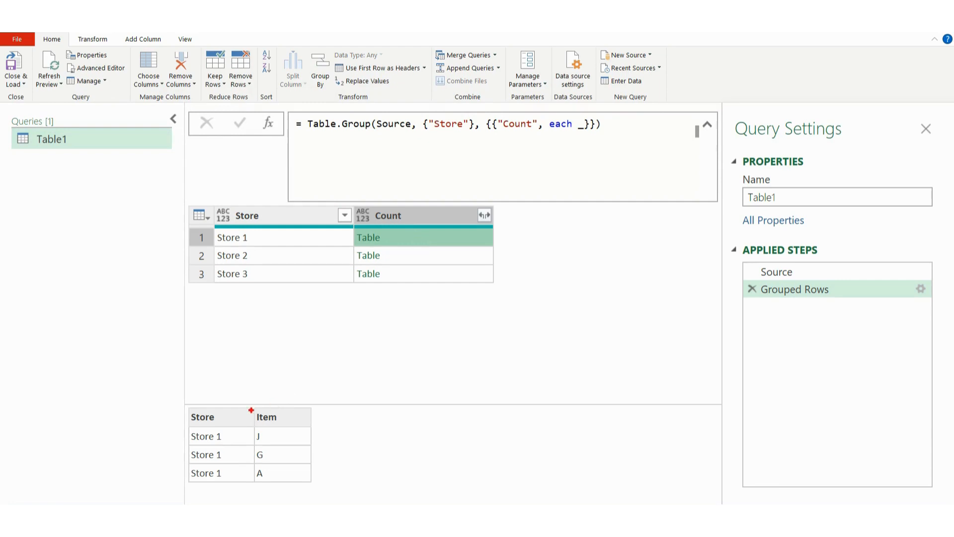
left_click_drag(260, 239, 279, 230)
mouse_move(186, 406)
left_mouse_down()
mouse_move(286, 481)
mouse_move(314, 483)
left_mouse_up()
key("Escape")
key("ctrl+2")
mouse_move(185, 406)
left_mouse_down()
mouse_move(193, 440)
mouse_move(313, 486)
left_mouse_up()
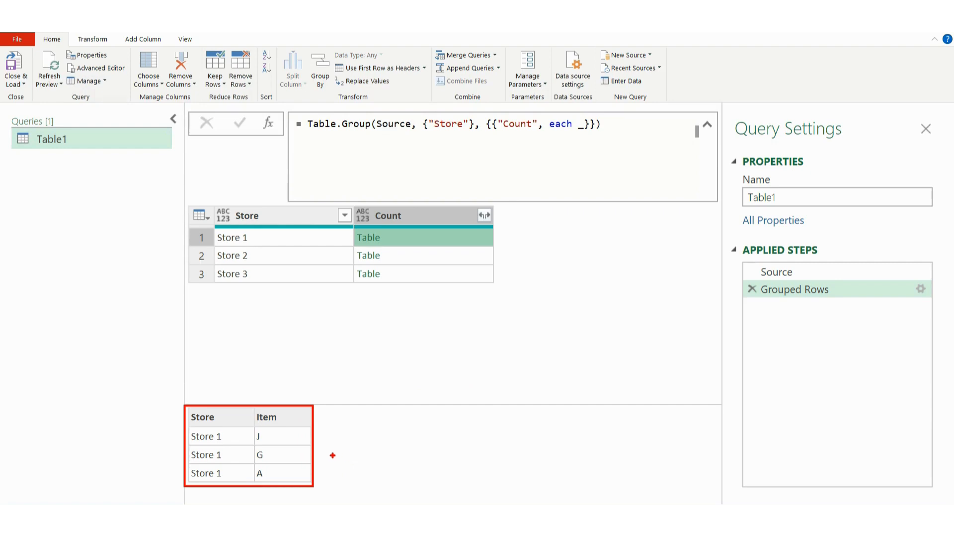
mouse_move(329, 449)
left_mouse_down()
mouse_move(481, 240)
mouse_move(464, 238)
mouse_move(475, 250)
mouse_move(476, 234)
left_mouse_up()
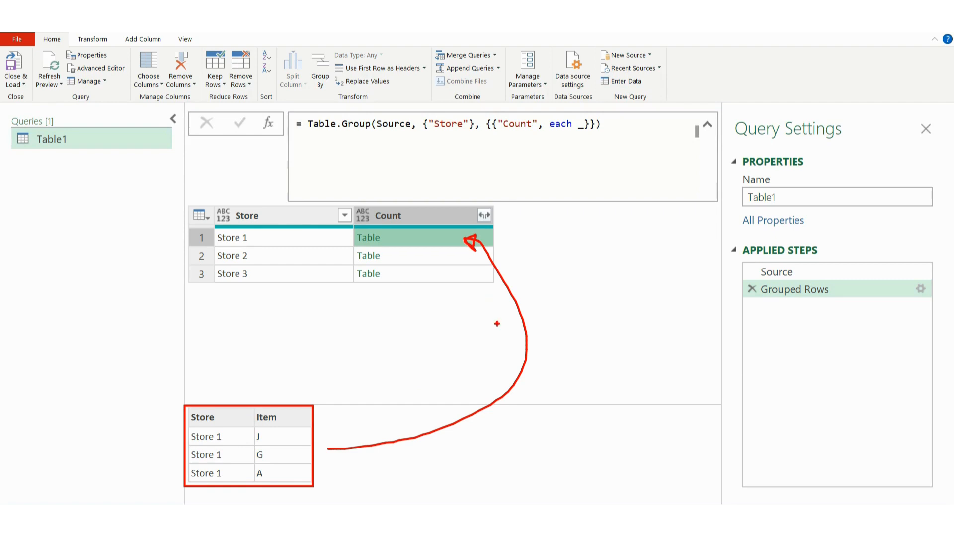
key("Escape")
Step: Duplicate the Table1 query and drill down into Store 1's nested table in the copy
right_click(80, 142)
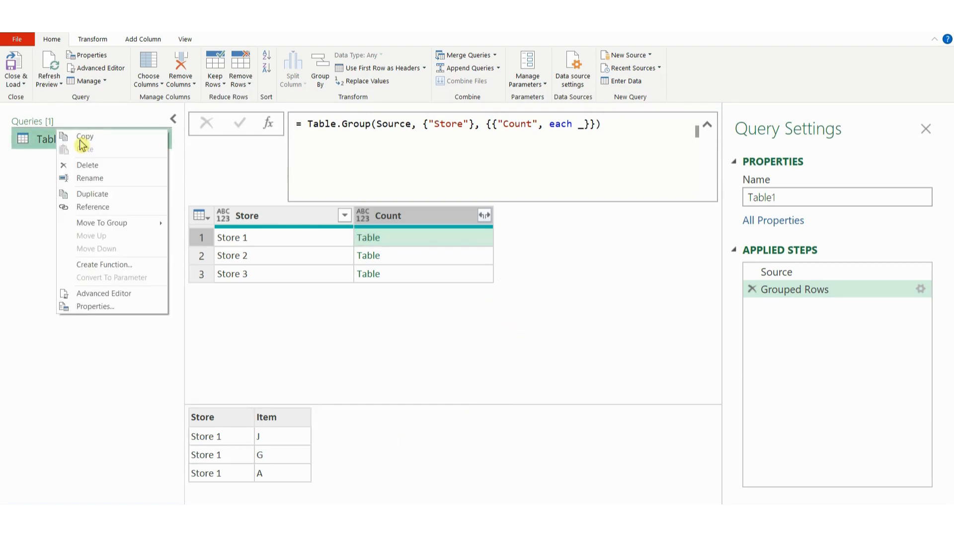
left_click(94, 195)
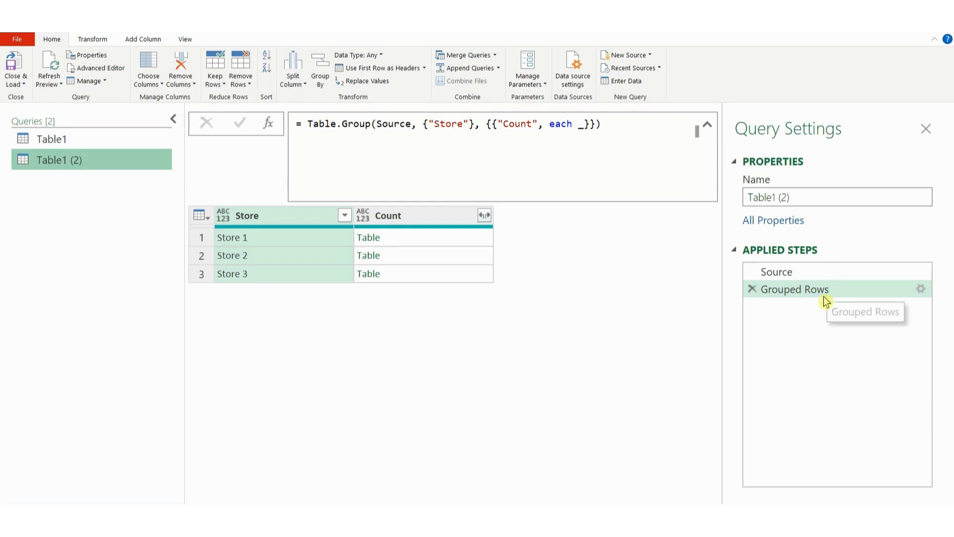
left_click(416, 239)
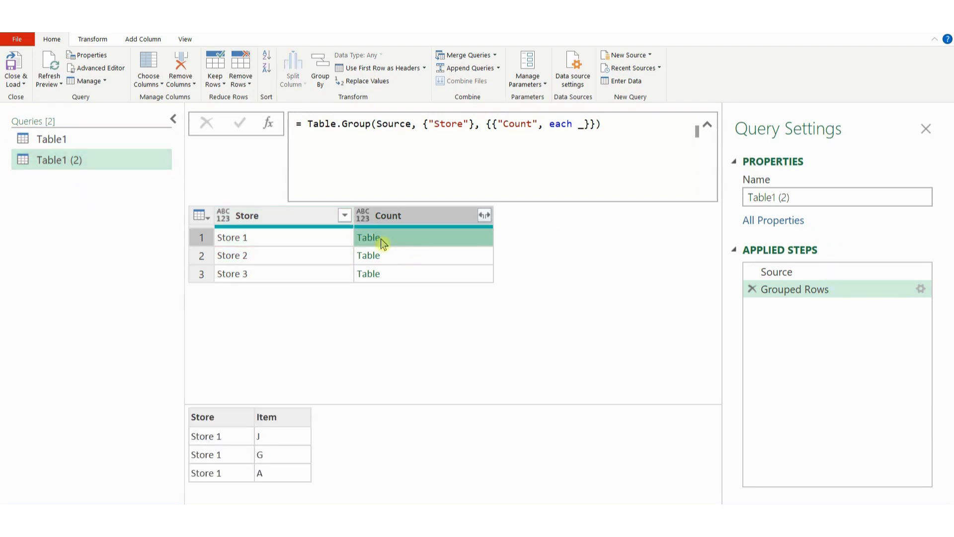
left_click(378, 238)
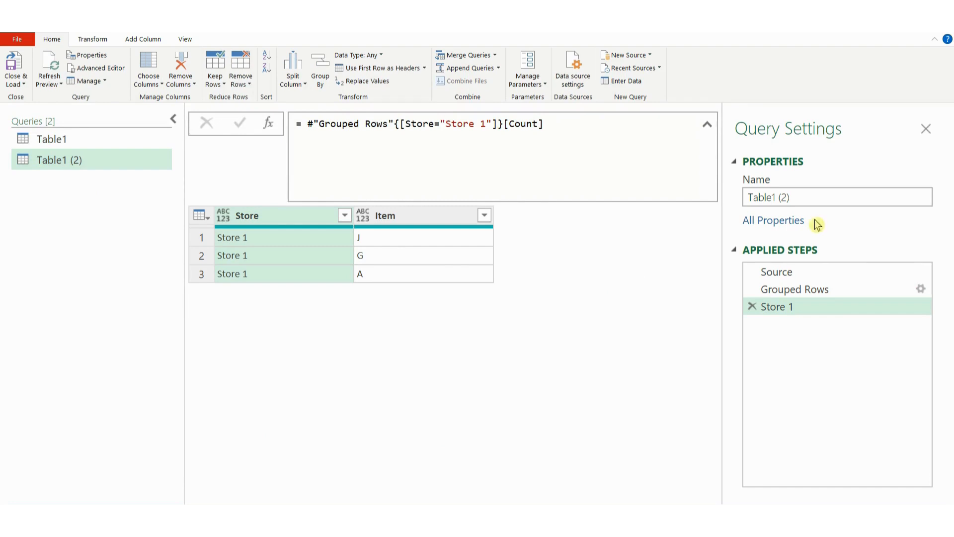
Step: Rename the Store 1 drill-down step as Store1, without the space
double_click(792, 305)
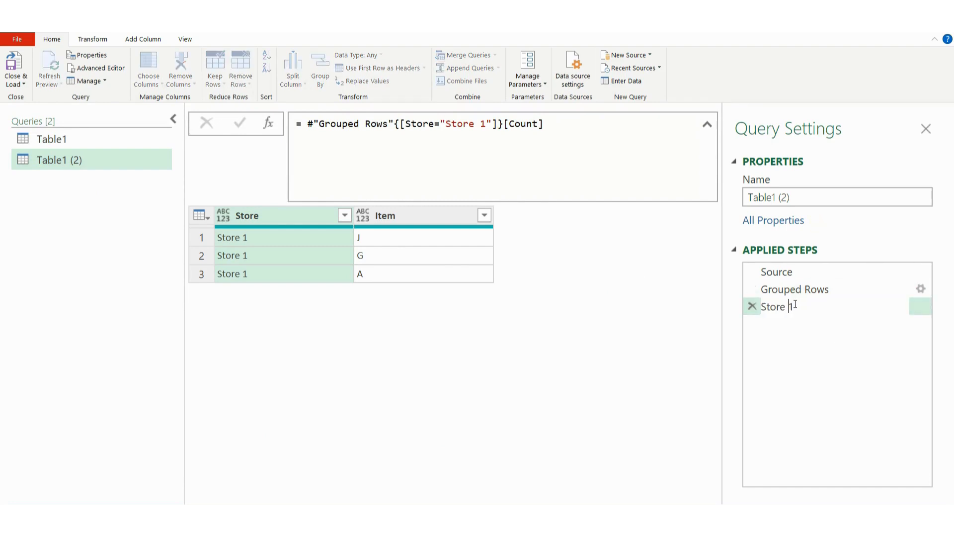
key("BackSpace")
key("Return")
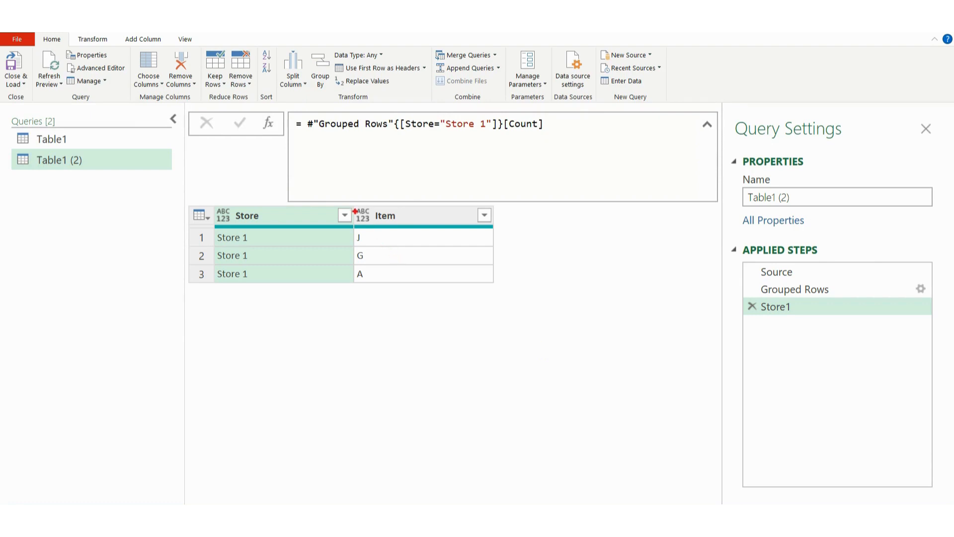
left_click_drag(353, 203, 396, 279)
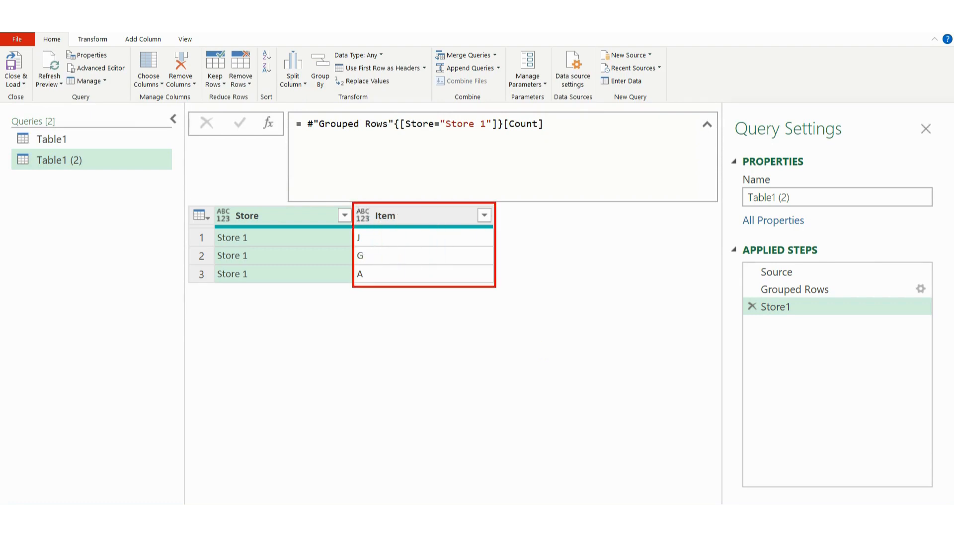
Step: Add a custom step that extracts the Item column as a list with the formula = Store1[Item]
left_click(269, 124)
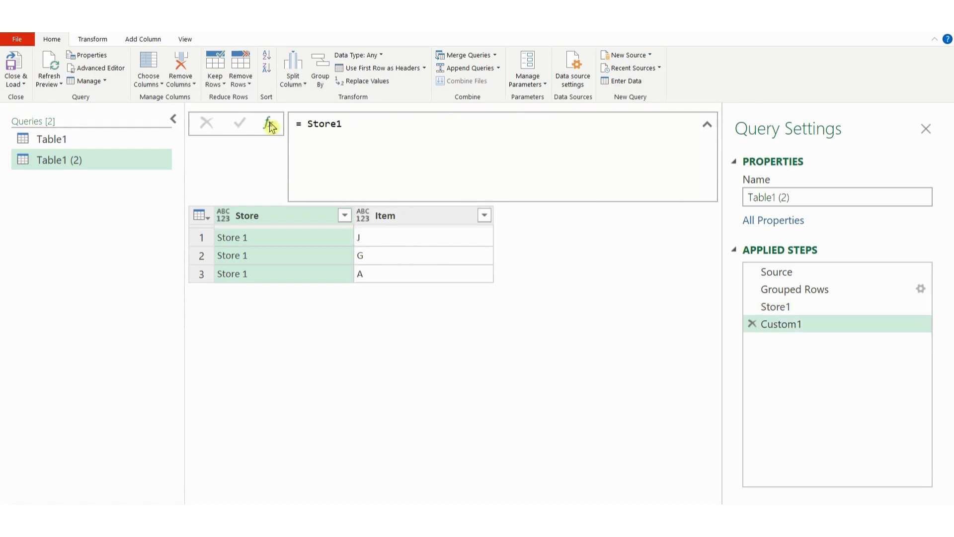
left_click(365, 121)
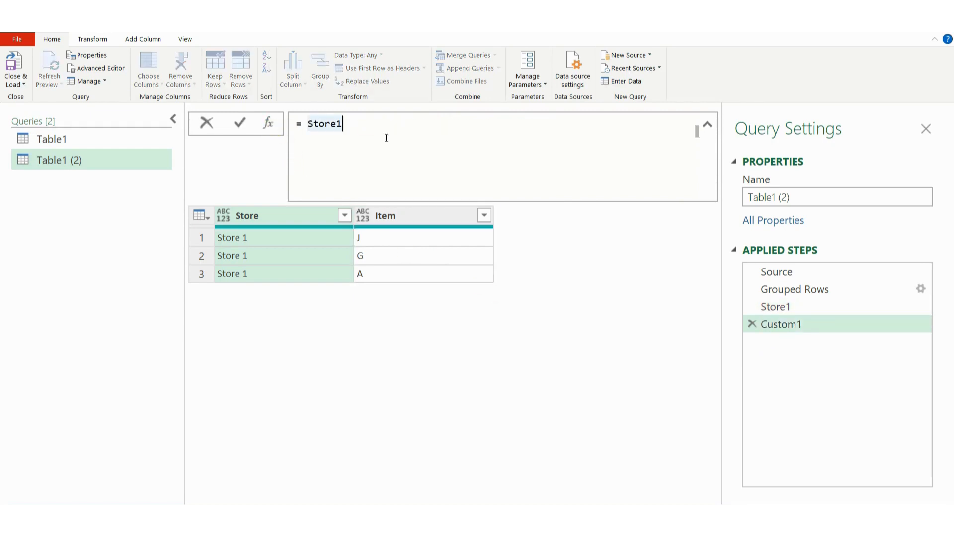
type("[")
type("Item")
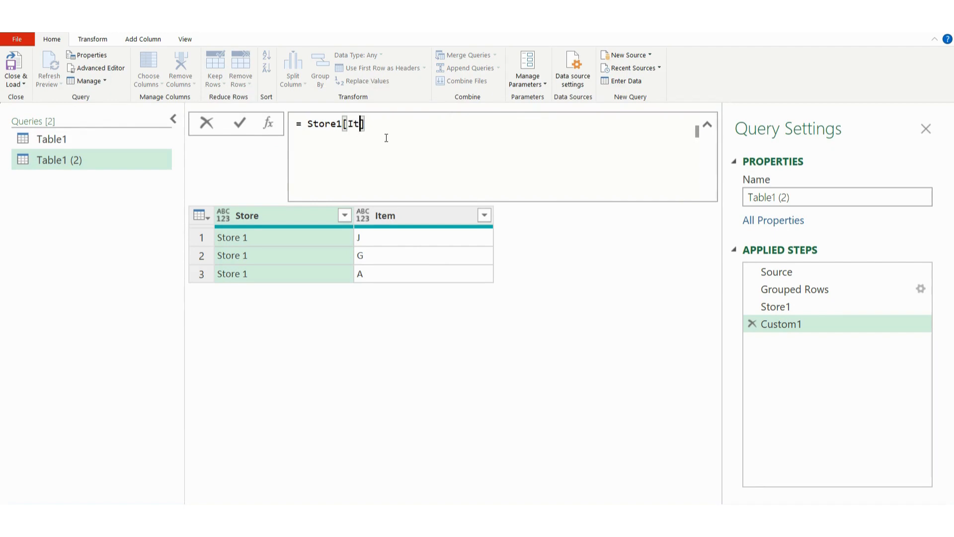
key("Return")
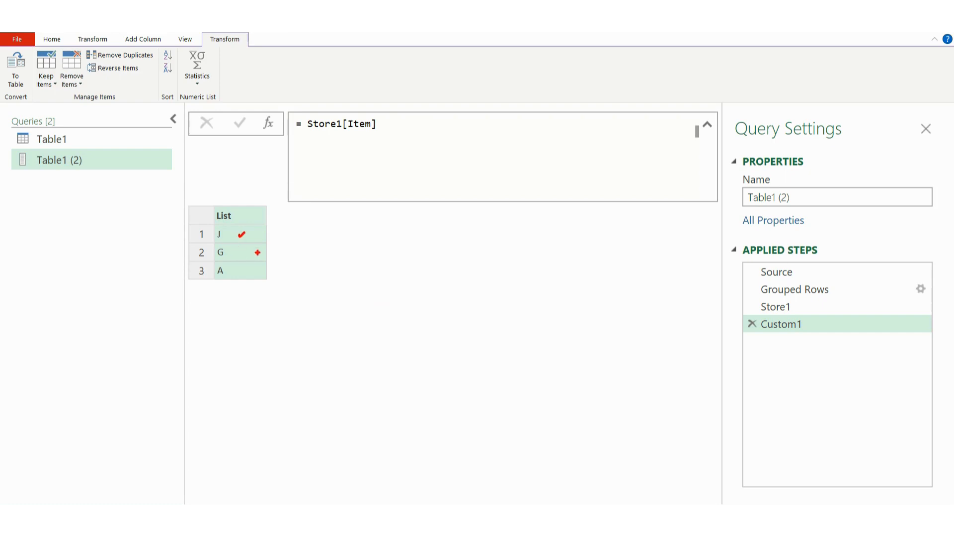
Step: Sort the item list by wrapping the formula as = List.Sort(Store1[Item])
left_click(312, 155)
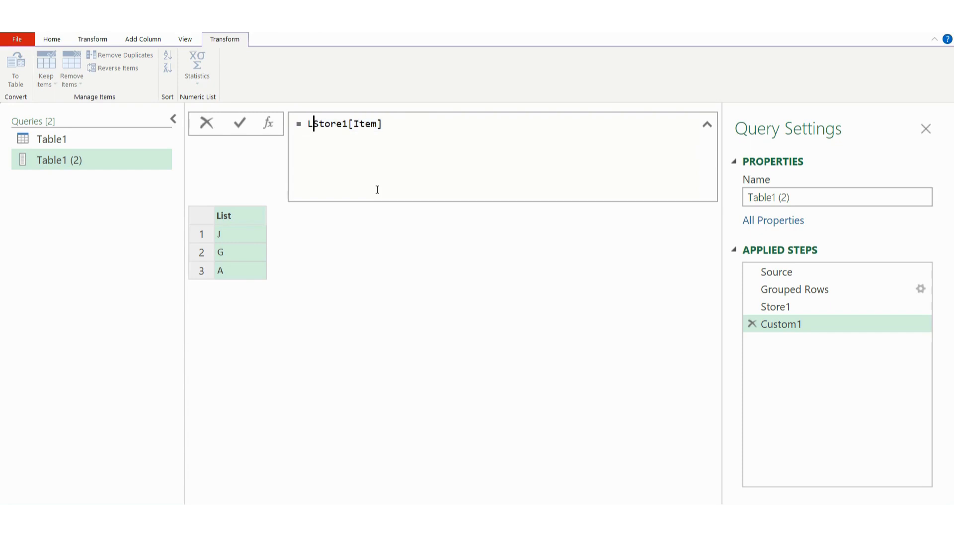
type("List.Sort(")
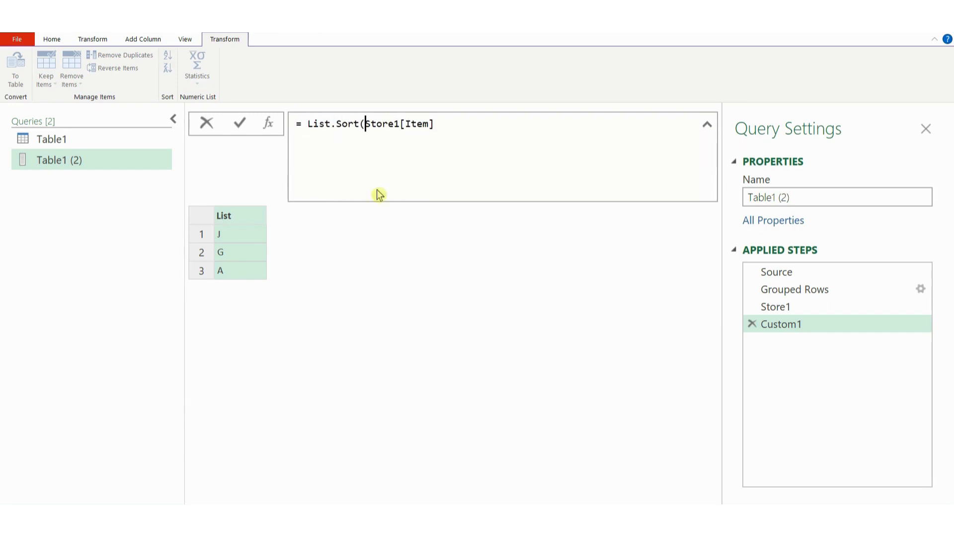
left_click(448, 127)
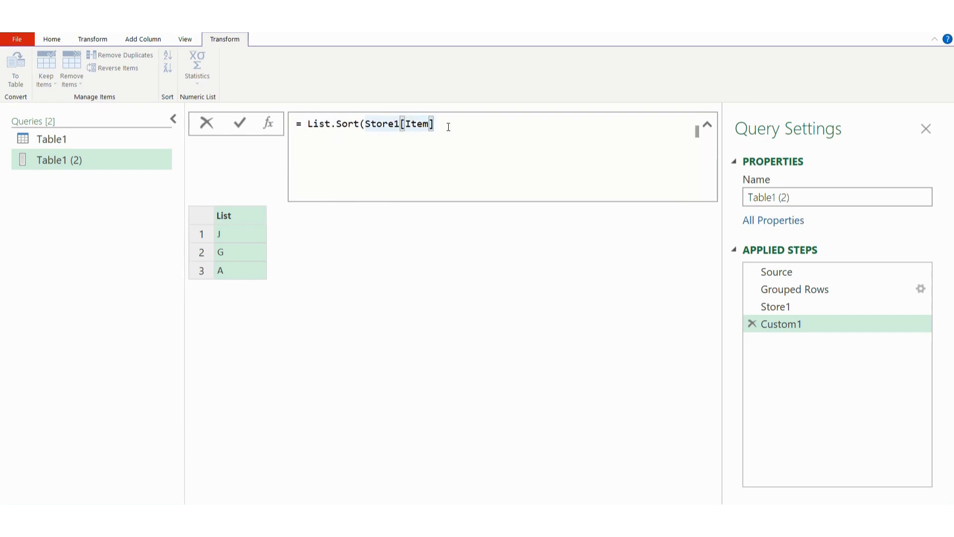
type(")")
key("Return")
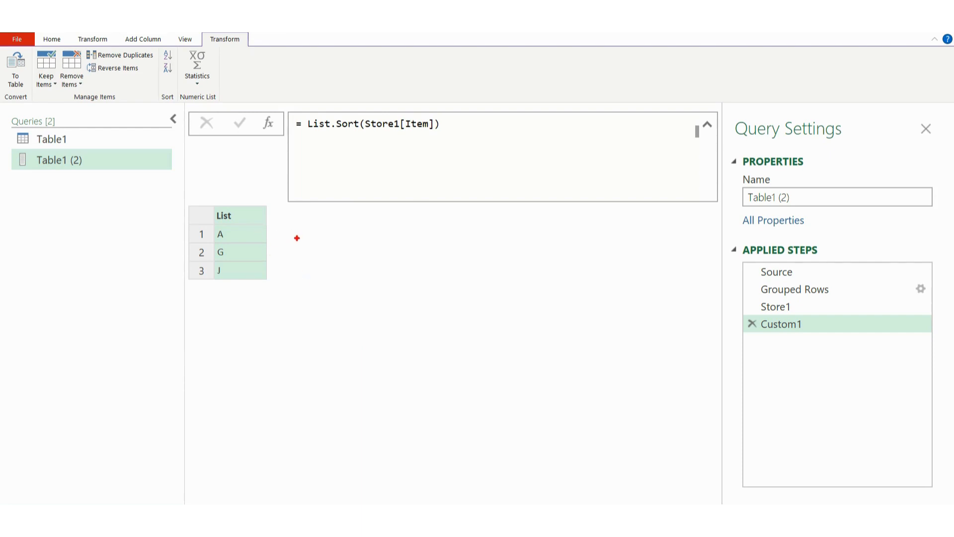
mouse_move(297, 236)
left_mouse_down()
mouse_move(315, 232)
mouse_move(309, 257)
mouse_move(326, 263)
mouse_move(312, 274)
mouse_move(322, 268)
mouse_move(329, 280)
mouse_move(356, 266)
left_mouse_up()
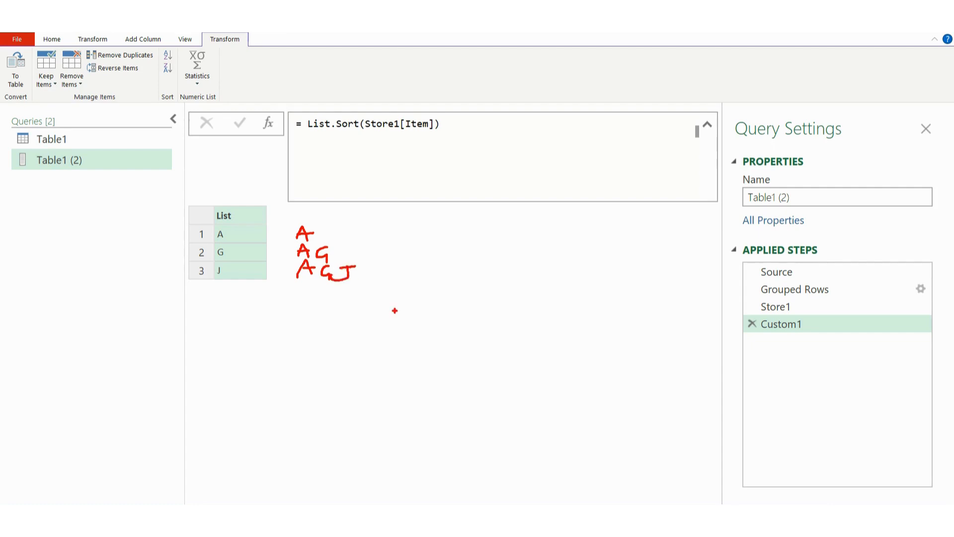
key("Escape")
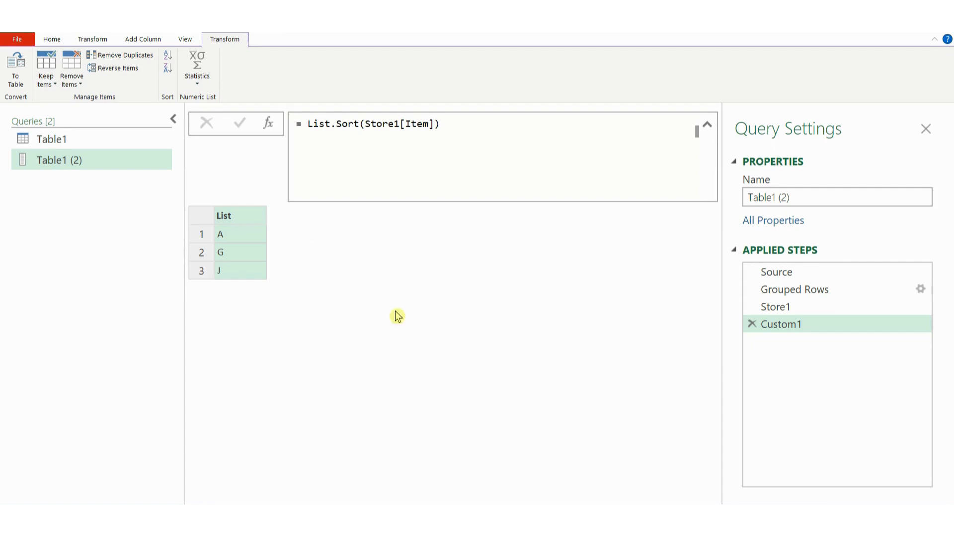
Step: Add another custom step that generates a number list with the formula = {1..3}
left_click(268, 123)
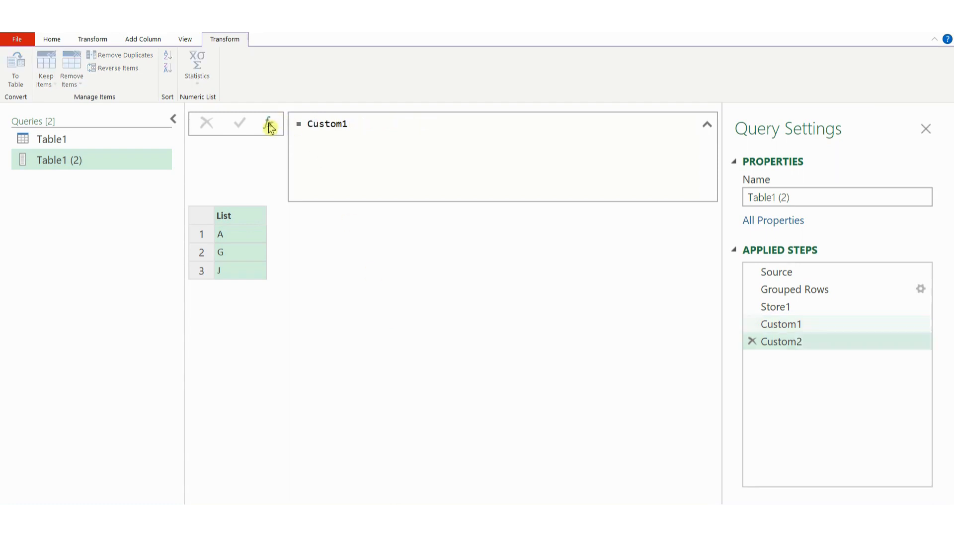
double_click(313, 124)
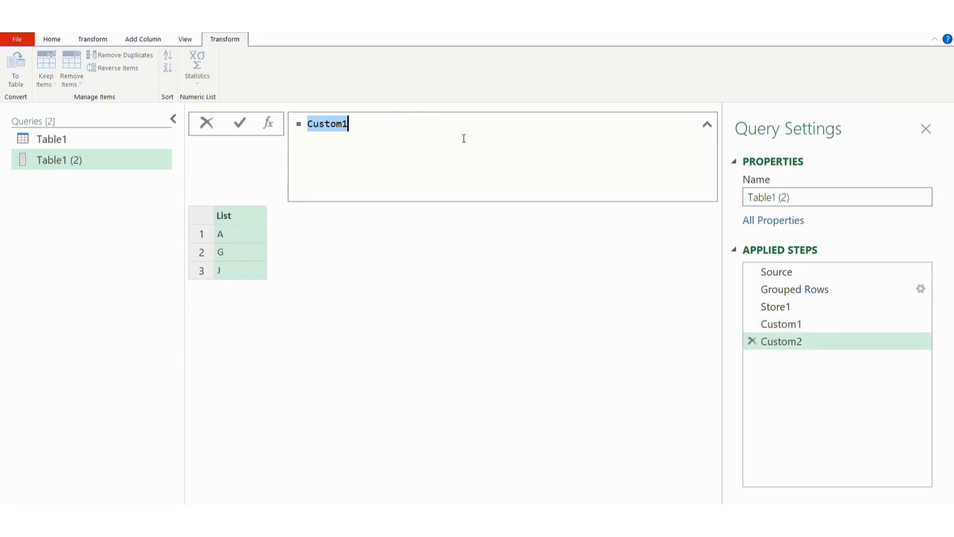
type("{")
key("BackSpace")
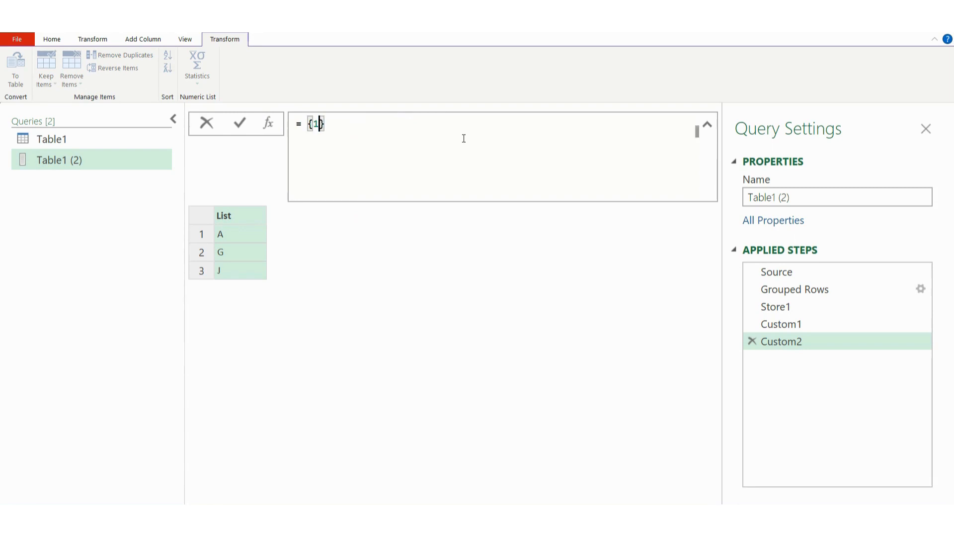
type("1..3")
key("Return")
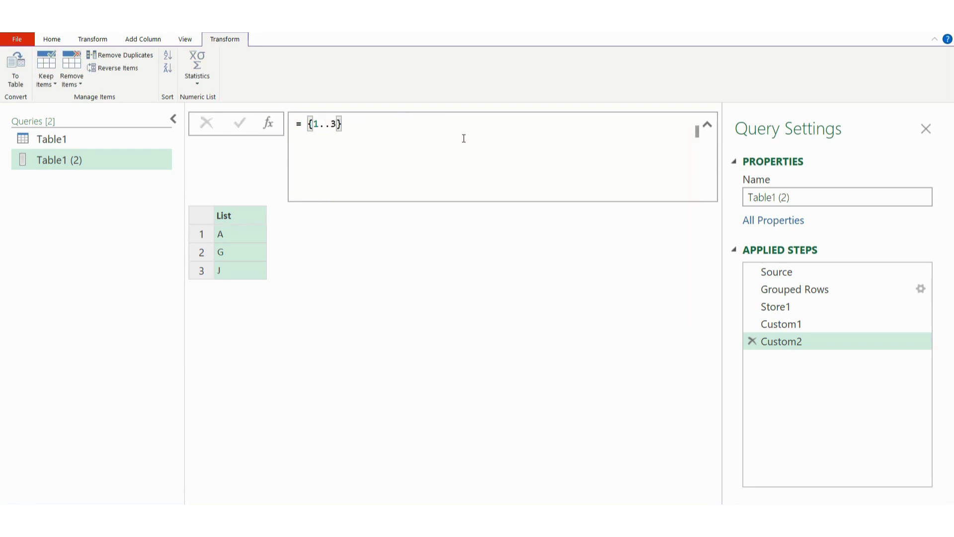
Step: Rename the sorted-list step Custom1 as a
left_click(789, 325)
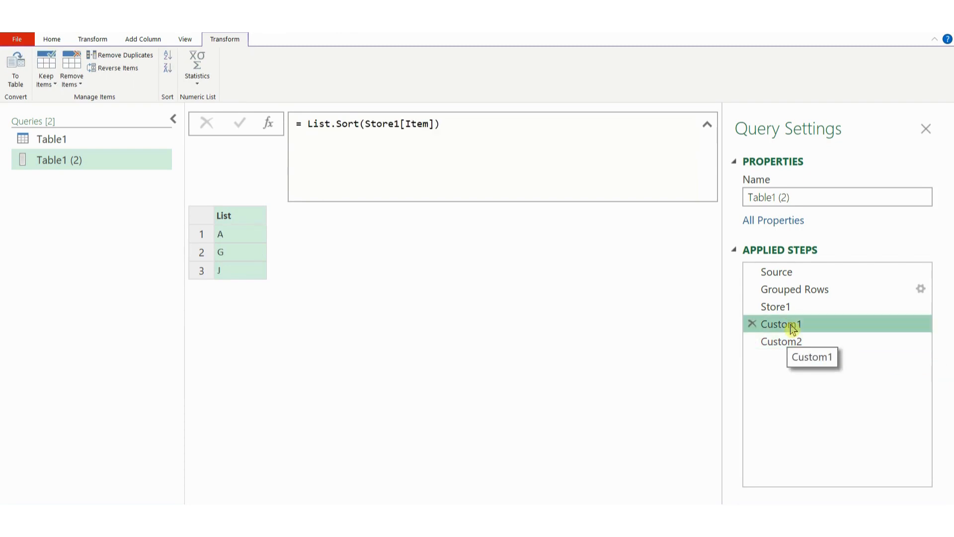
double_click(792, 326)
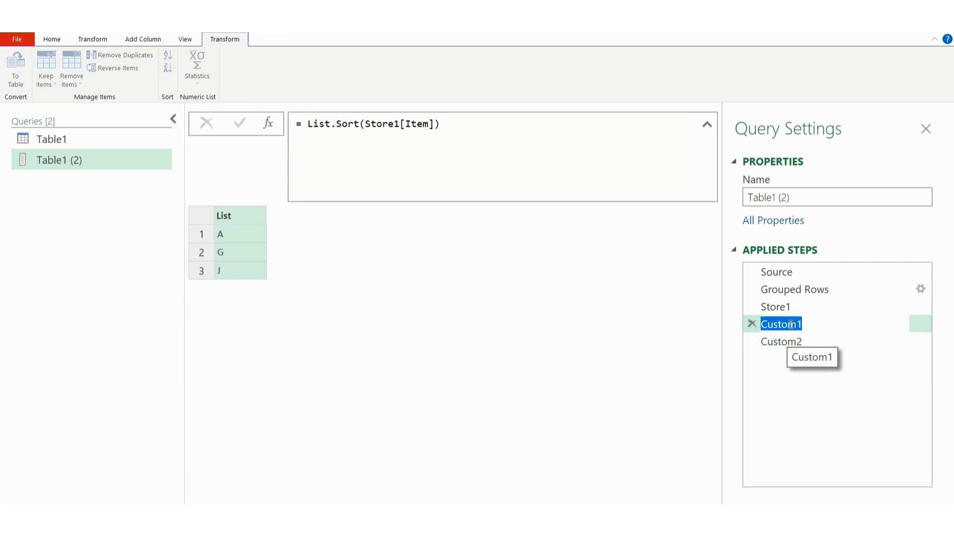
type("a")
key("Return")
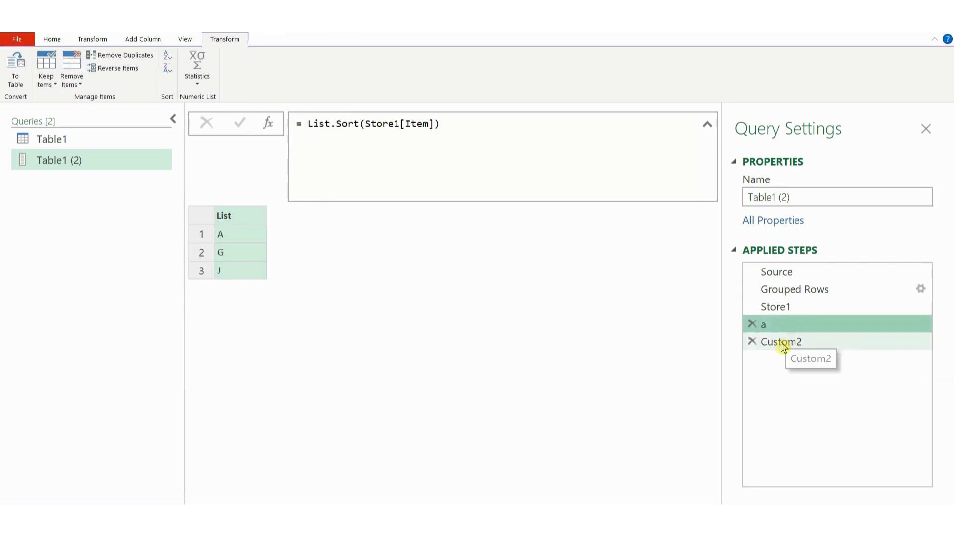
Step: Return to the Custom2 step and examine its generated number list
left_click(782, 342)
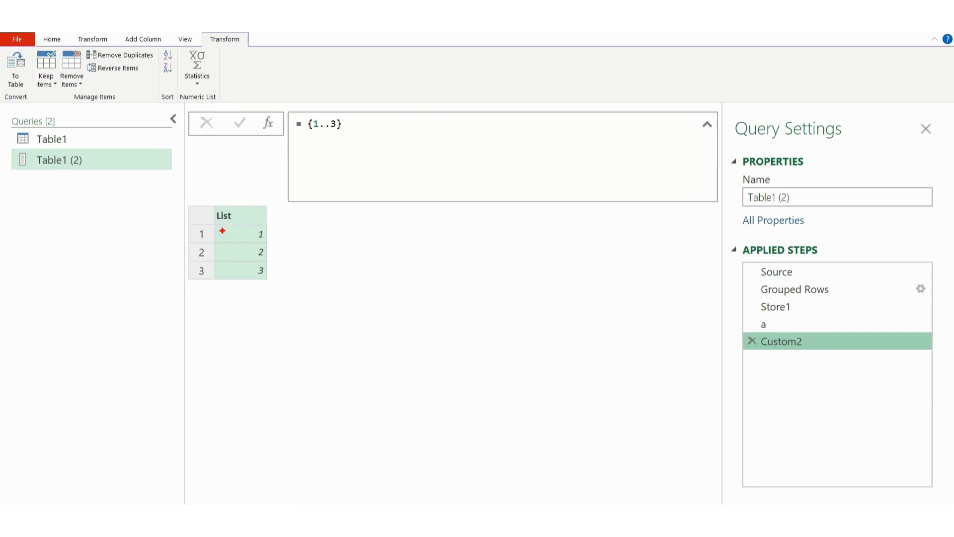
mouse_move(215, 204)
left_mouse_down()
mouse_move(251, 276)
mouse_move(273, 284)
left_mouse_up()
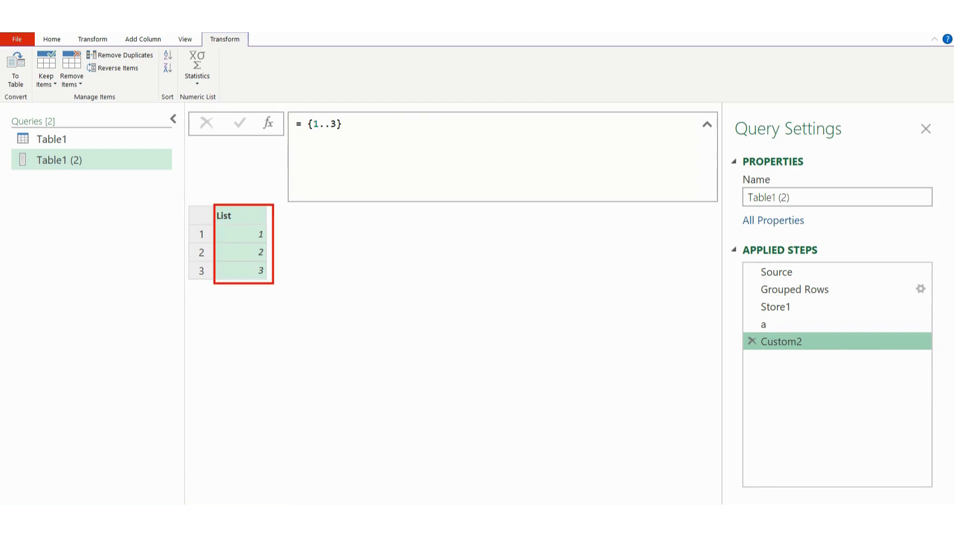
key("Escape")
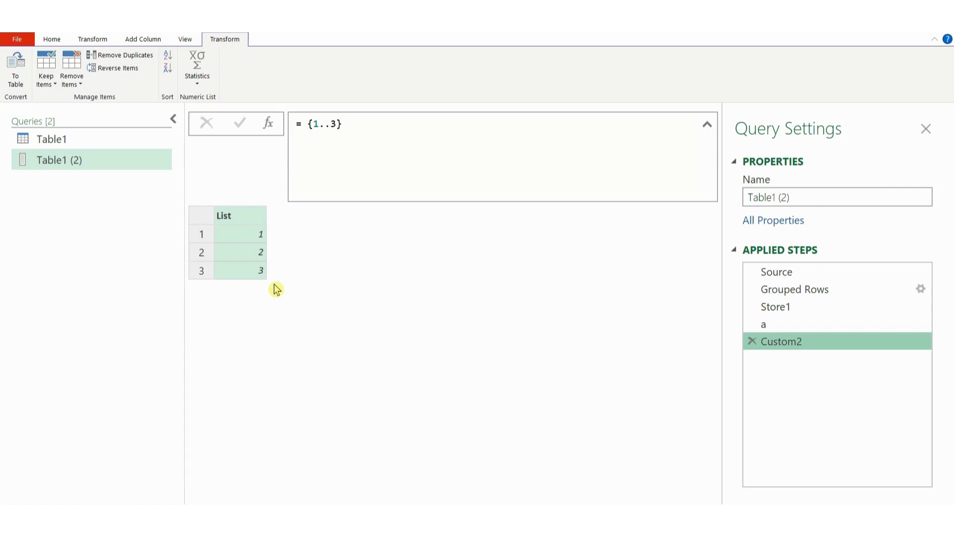
Step: Wrap the number list in the Custom2 formula in a List.Transform function with each _ as the transformation
left_click(308, 124)
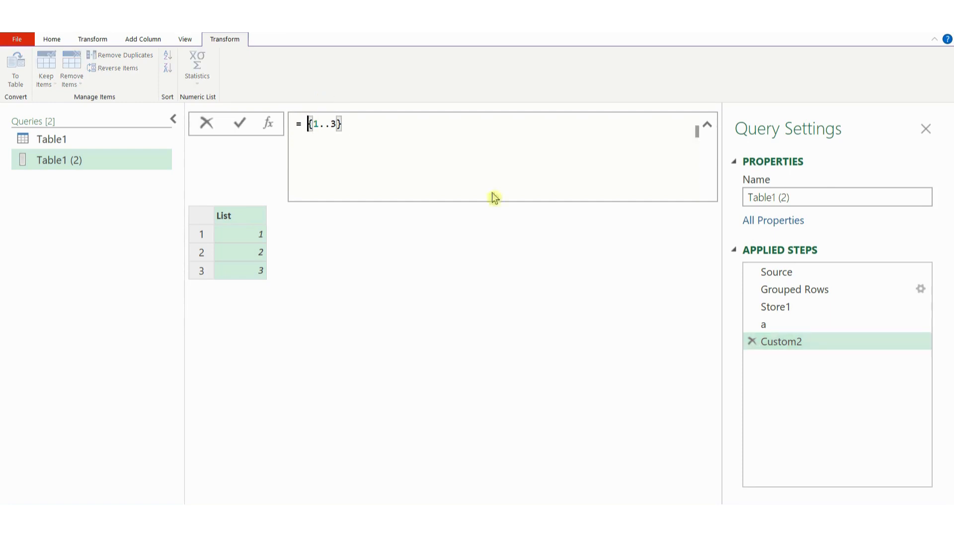
type("List.Trasn")
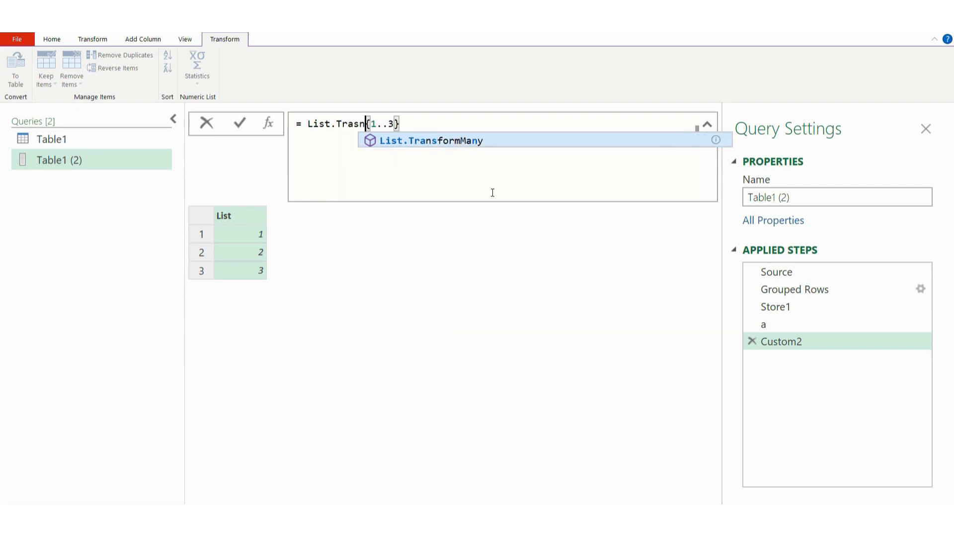
type("form(")
key("Right")
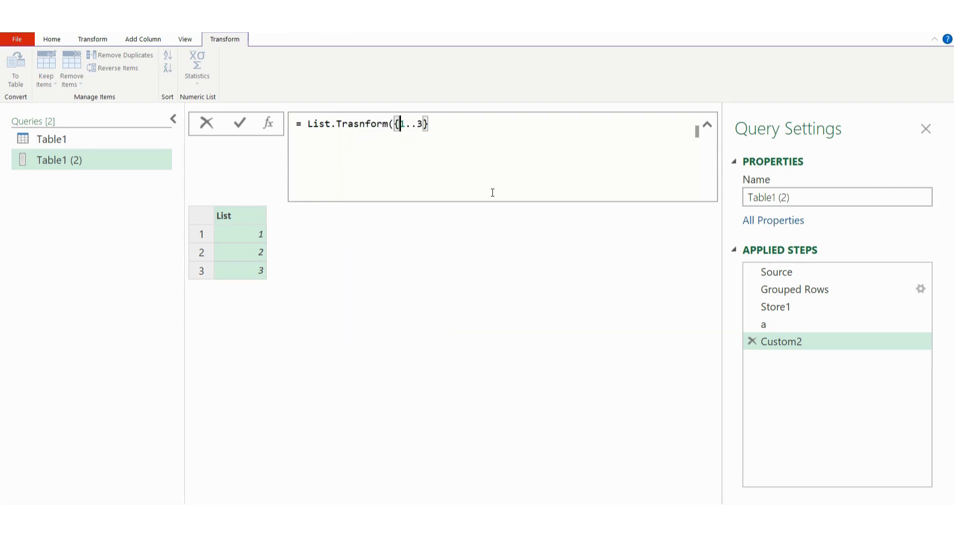
key("End")
type(", each _)")
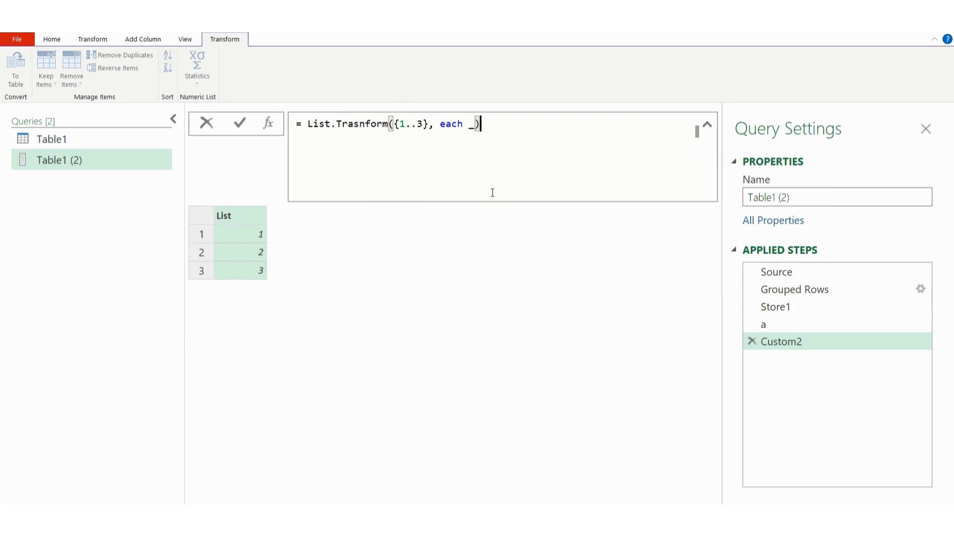
key("Return")
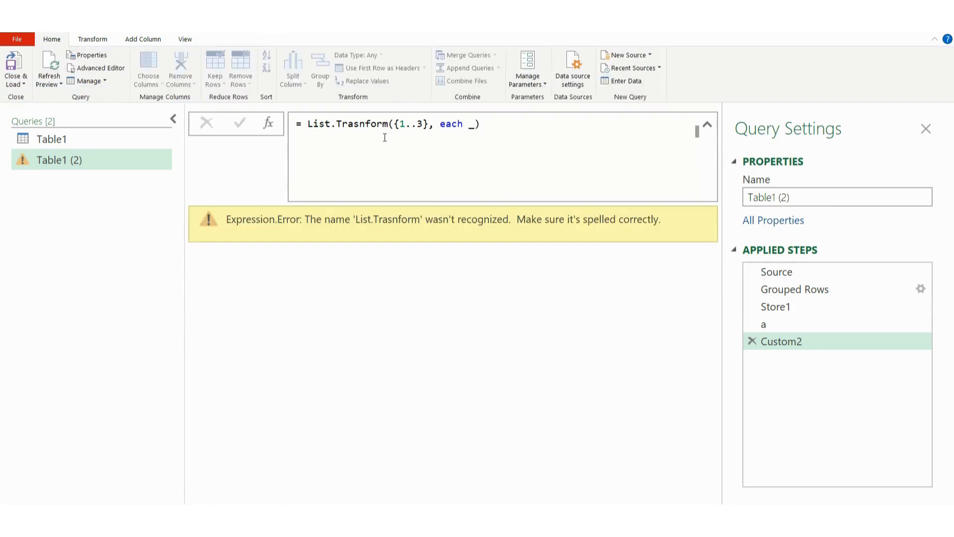
Step: Correct the misspelled function name in the Custom2 formula to List.Transform
left_click(359, 125)
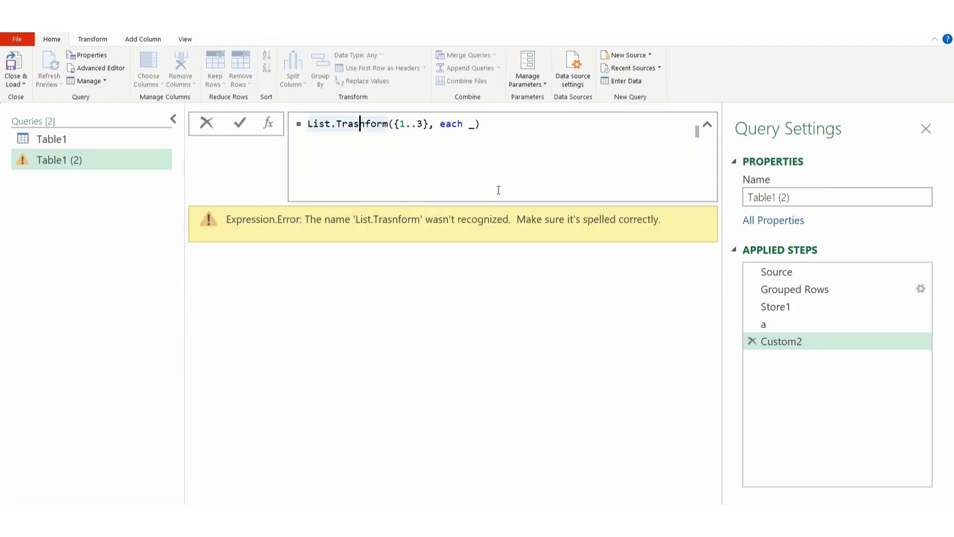
key("BackSpace")
type("s")
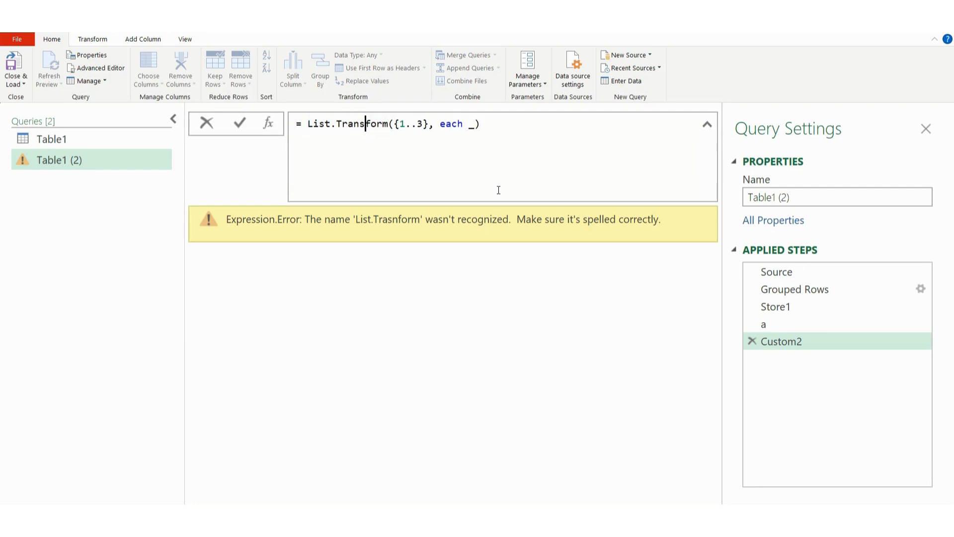
left_click(546, 133)
key("Return")
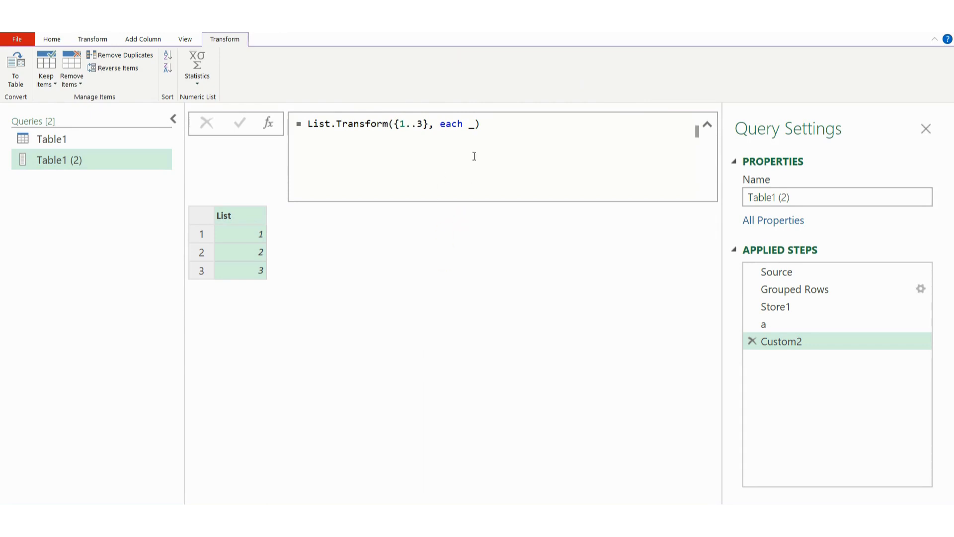
Step: Examine the underscore argument in the Custom2 formula and the sorted items in step a
left_click_drag(479, 124, 471, 125)
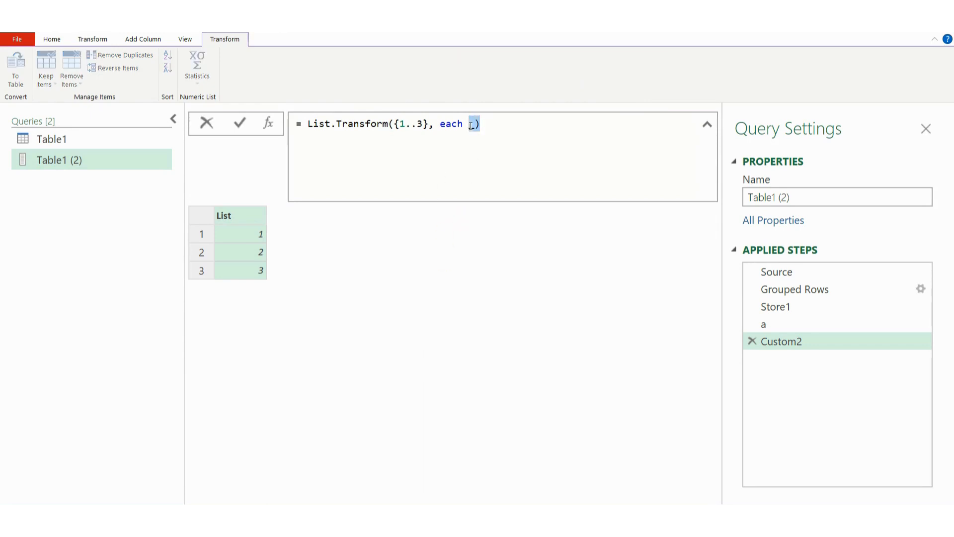
left_click(472, 125)
double_click(472, 125)
left_click(471, 125)
left_click(792, 326)
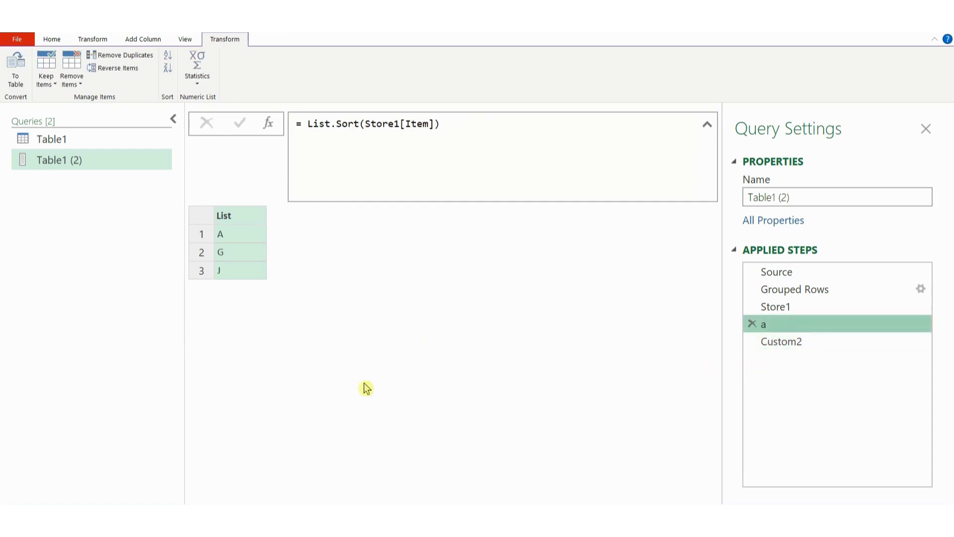
left_click_drag(278, 234, 293, 228)
mouse_move(283, 257)
left_mouse_down()
mouse_move(288, 243)
mouse_move(309, 258)
mouse_move(284, 263)
mouse_move(301, 284)
mouse_move(333, 269)
left_mouse_up()
Step: In the Custom2 formula, replace the underscore after each with a List.FirstN function taking the first 1 item of a
left_click(784, 343)
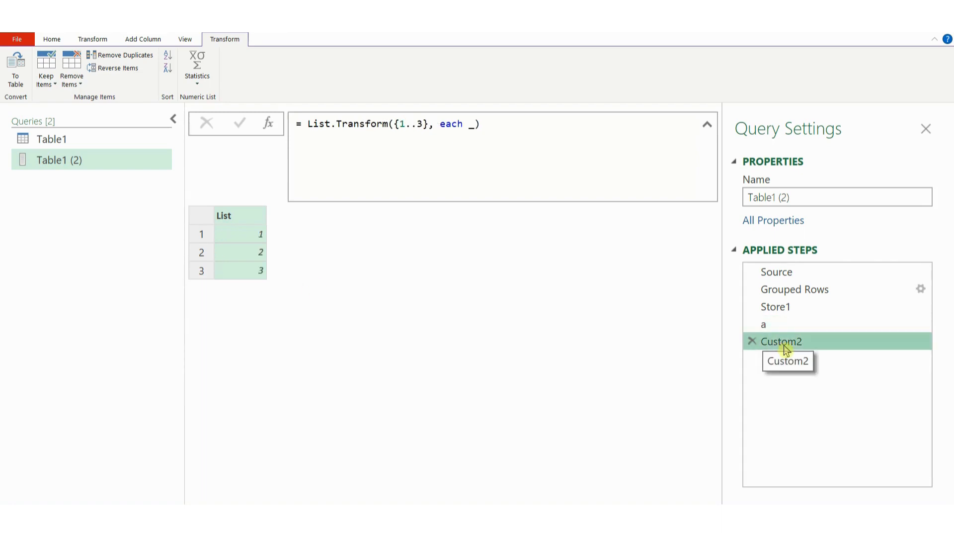
left_click(468, 124)
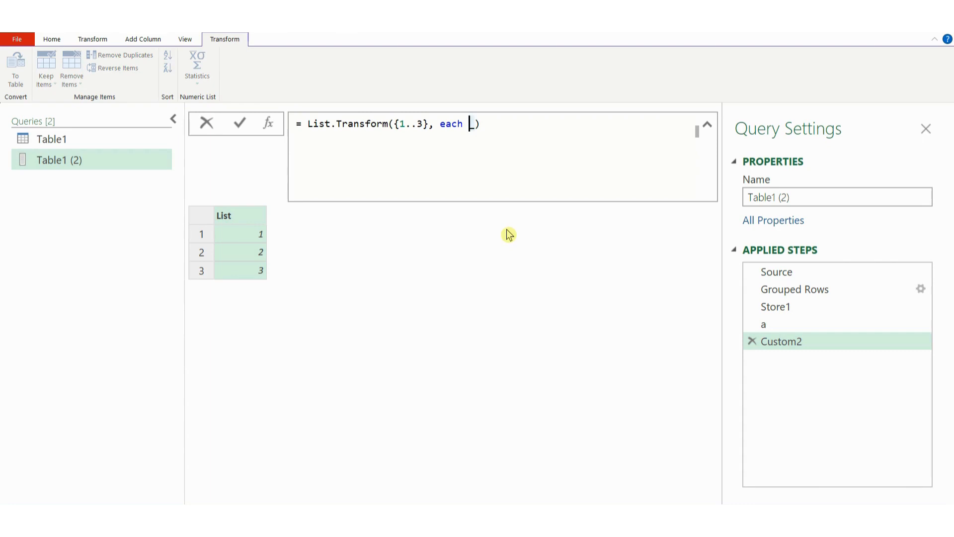
type("List.Frist")
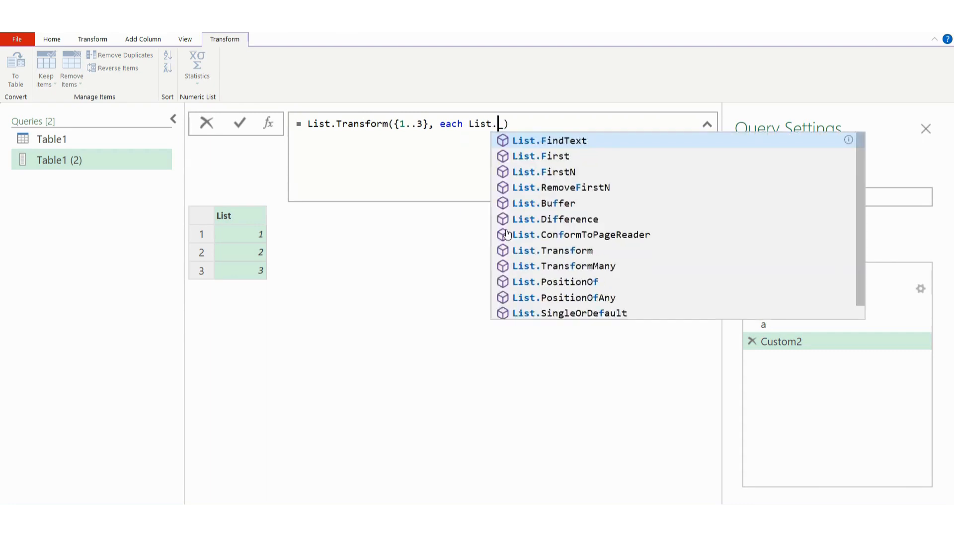
type("N")
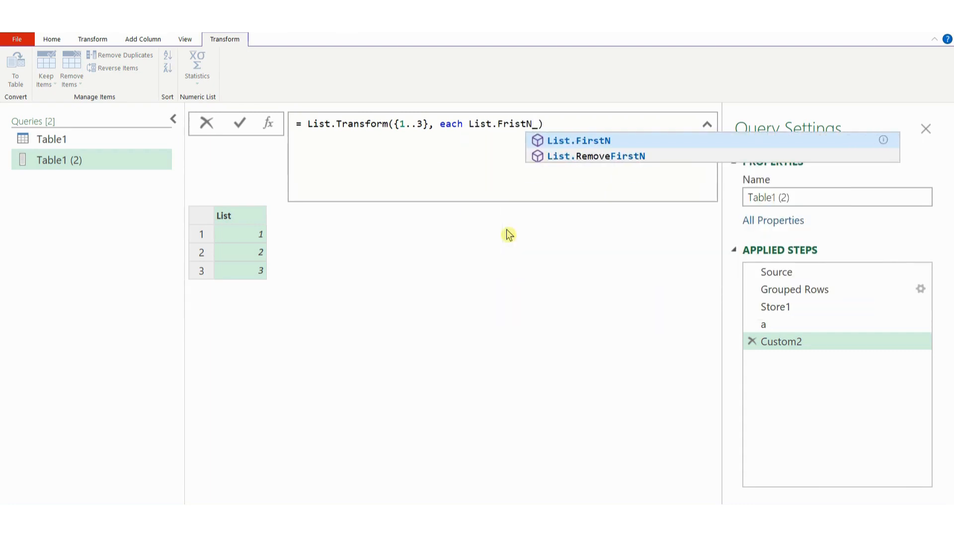
type("(")
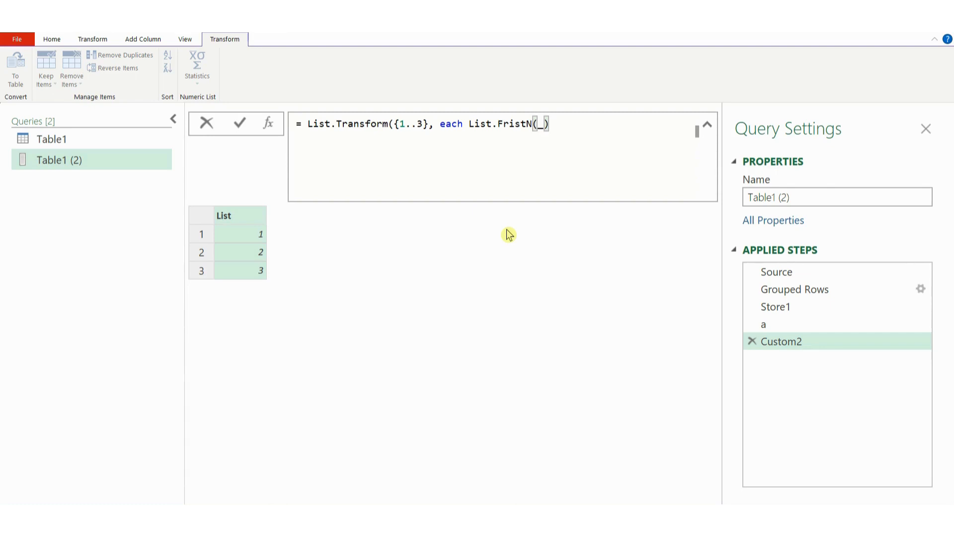
type("a,")
key("Delete")
type("1)")
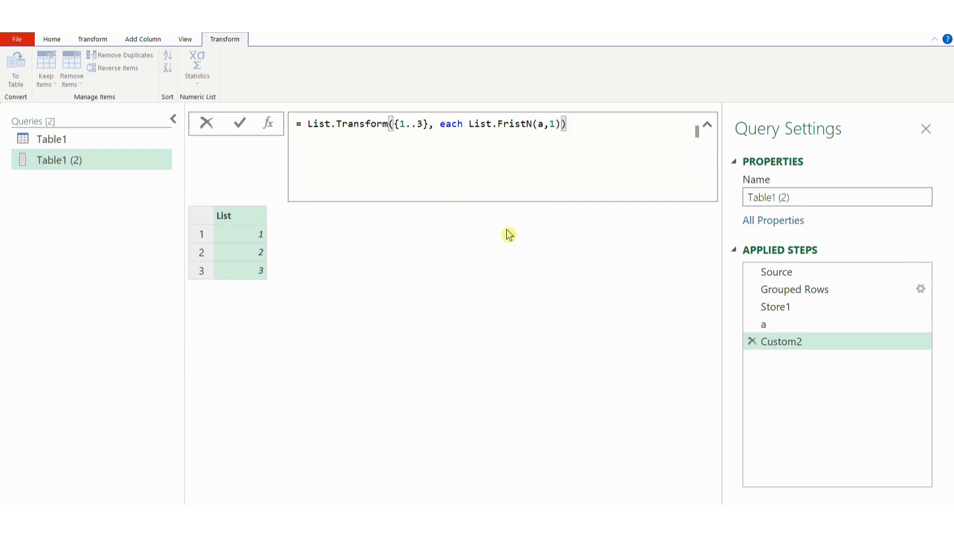
key("Return")
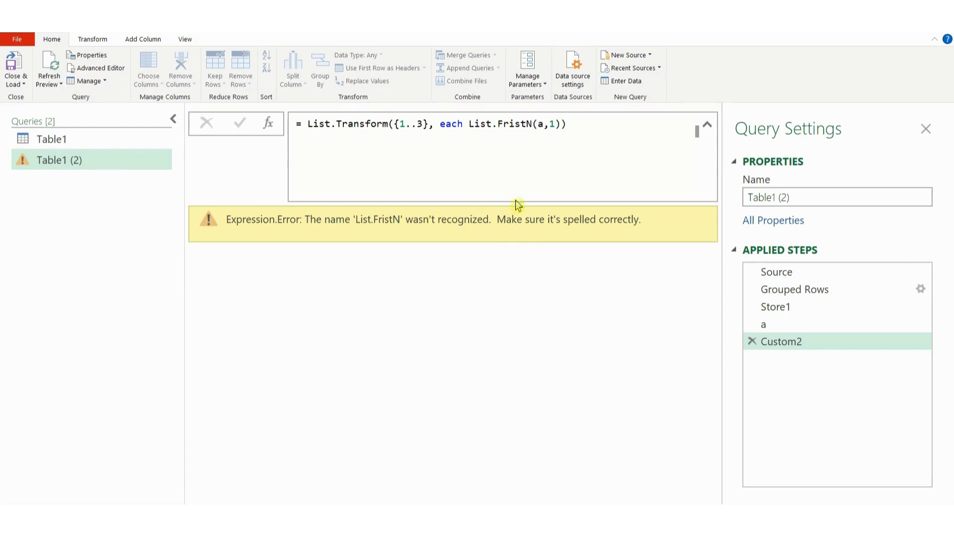
Step: Correct the misspelled inner function name to List.FirstN and preview each of the three nested lists
left_click(509, 124)
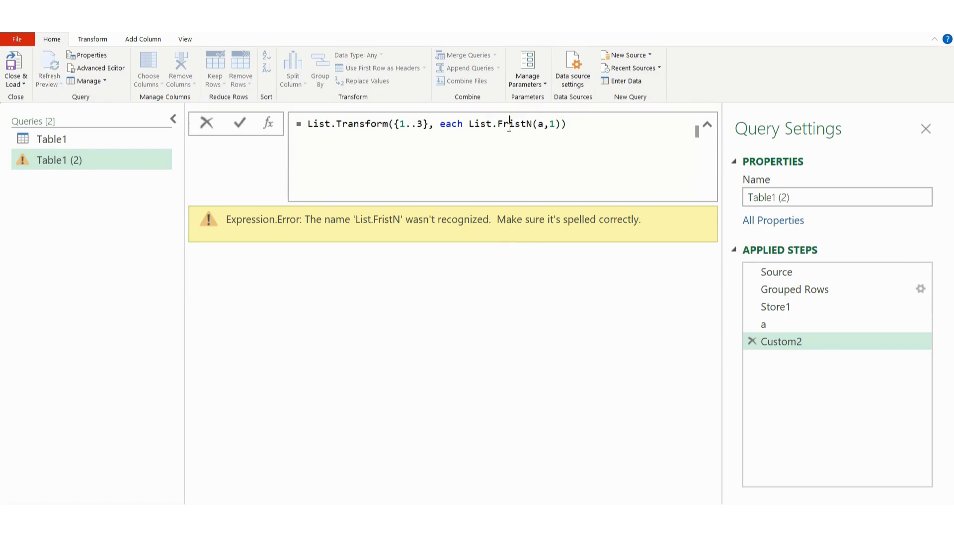
key("BackSpace")
key("Right")
type("r")
left_click(572, 125)
key("Return")
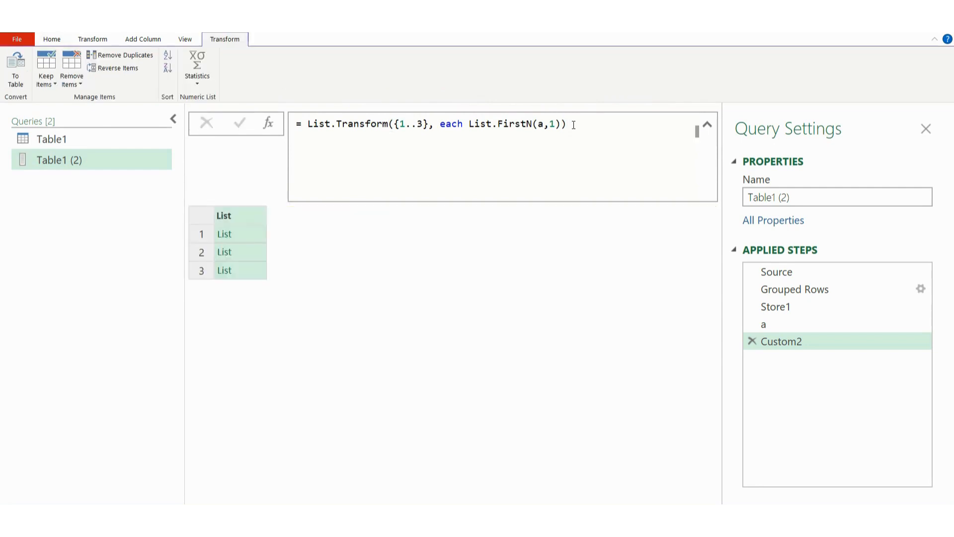
left_click(246, 233)
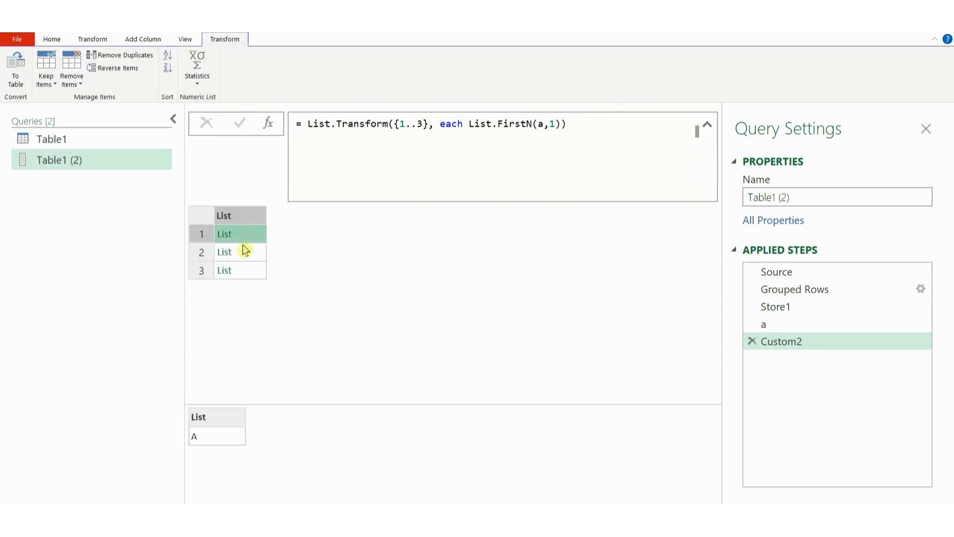
left_click(247, 252)
left_click(250, 270)
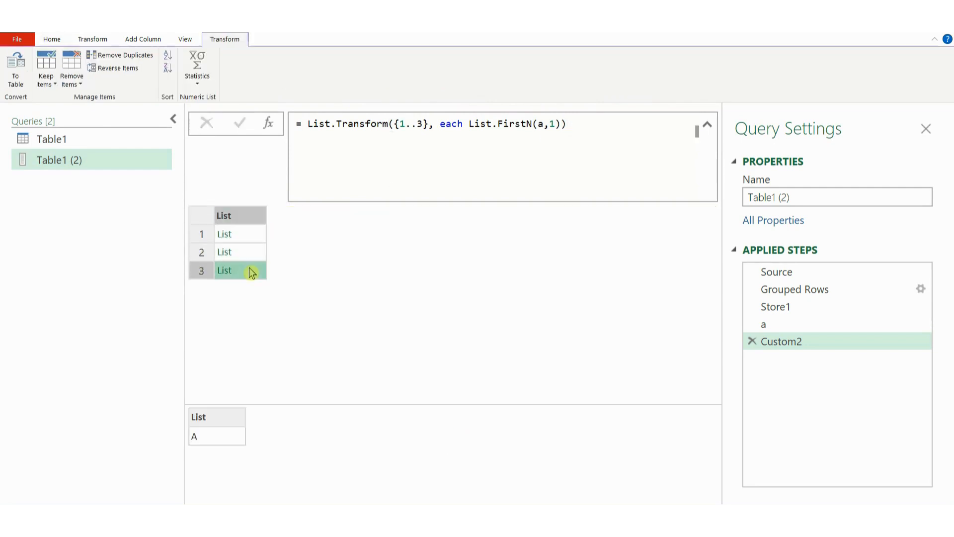
left_click(247, 234)
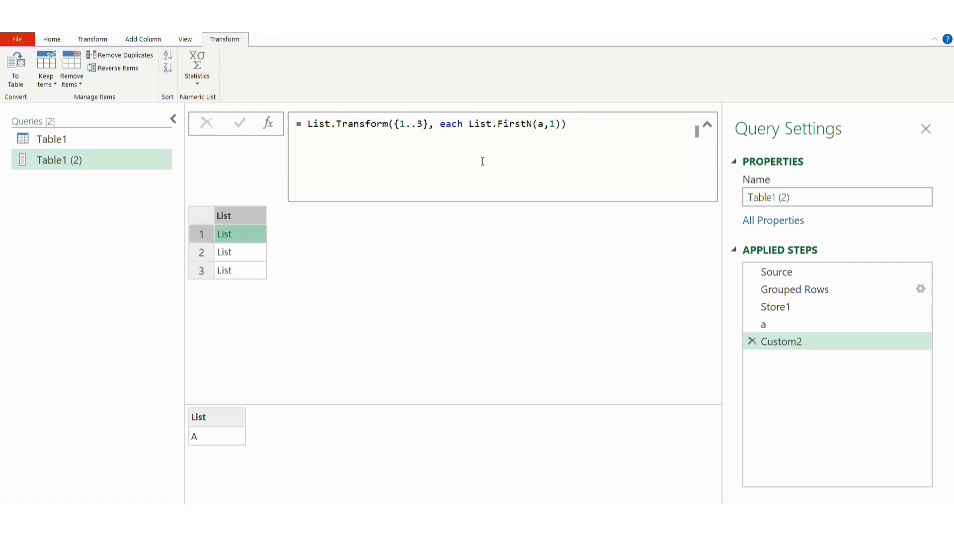
Step: Set the List.FirstN count to 2 and preview the contents of each nested list
left_click(548, 130)
key("Delete")
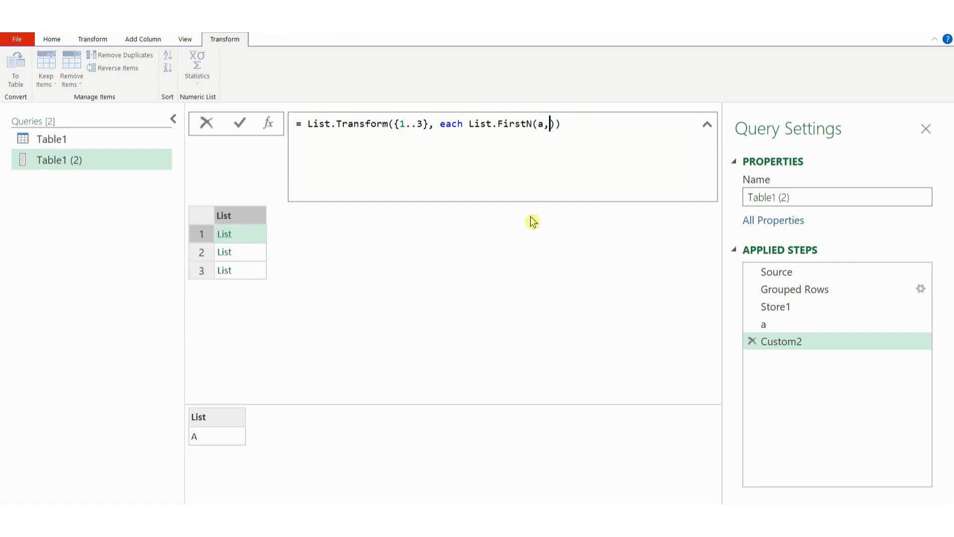
type("2")
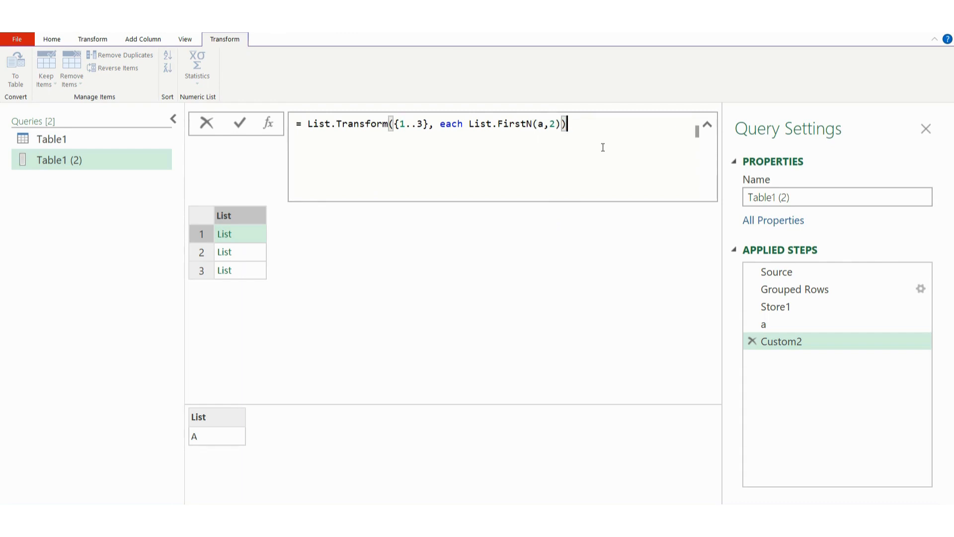
key("Return")
left_click(246, 234)
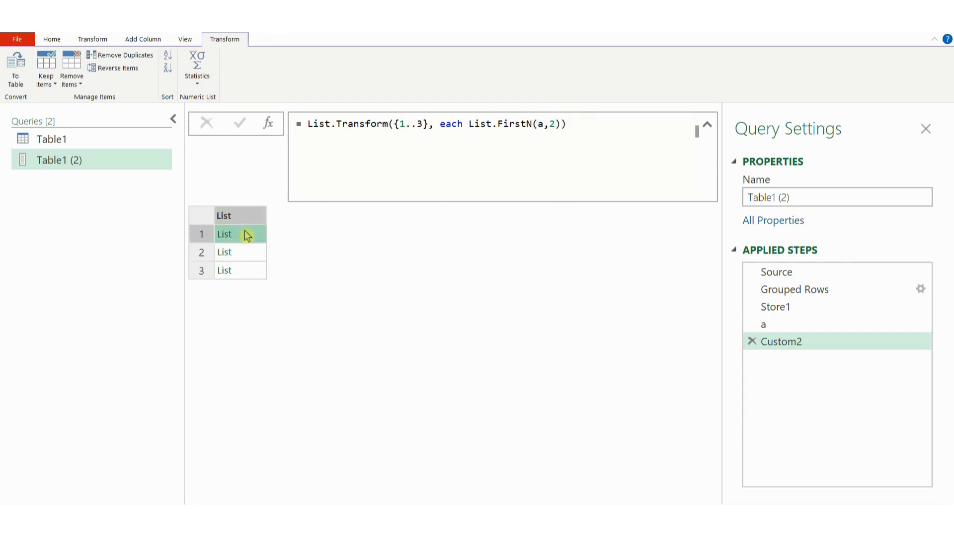
left_click(246, 252)
left_click(247, 270)
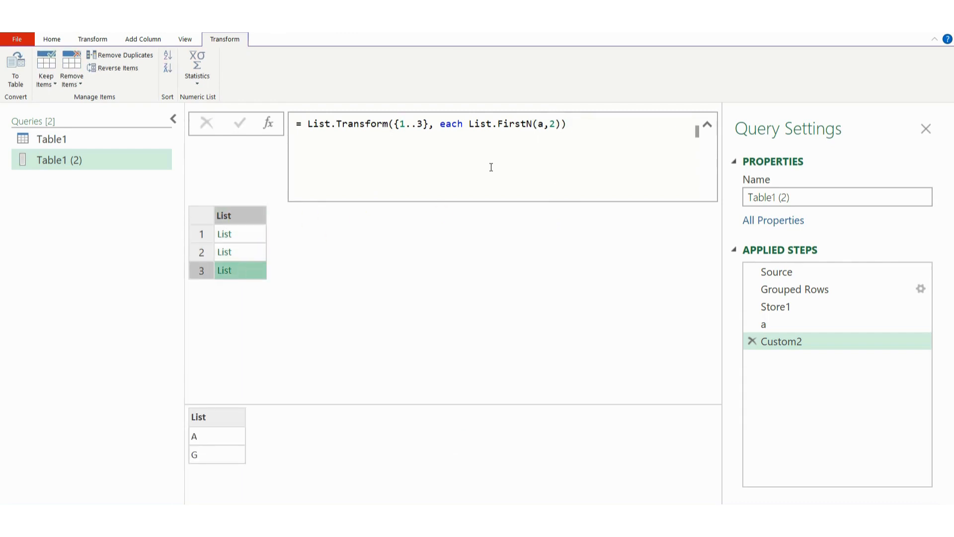
Step: Set the List.FirstN count to 3 and preview the contents of each nested list
left_click(557, 126)
key("BackSpace")
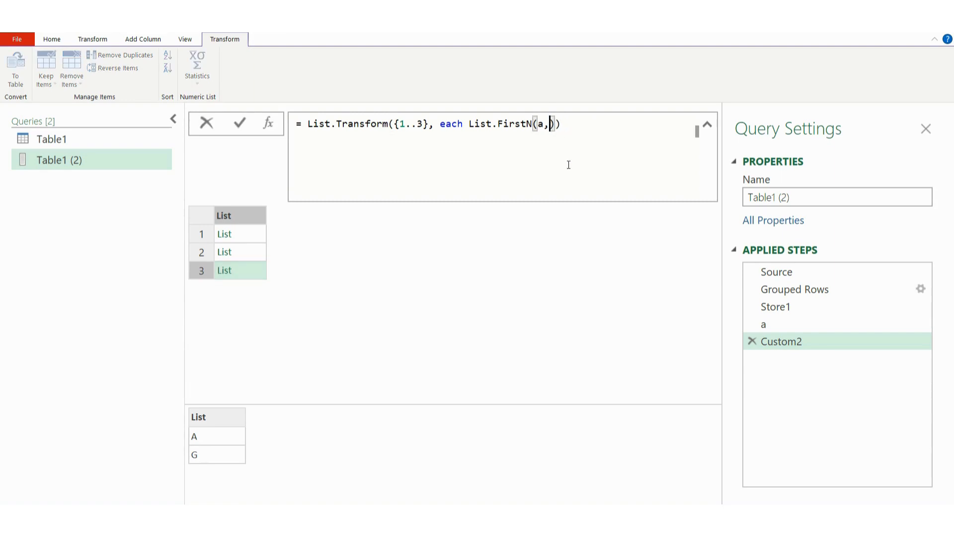
type("3")
key("Return")
left_click(246, 234)
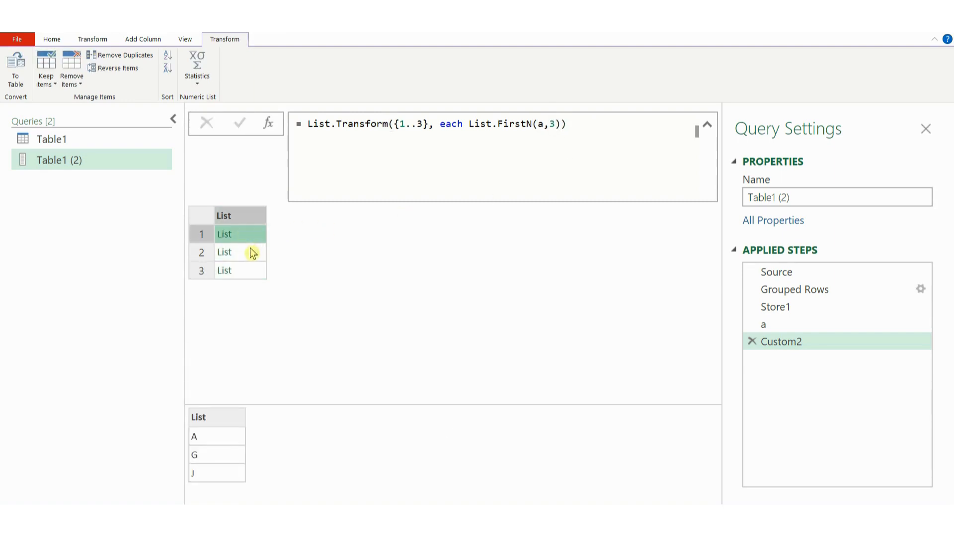
left_click(248, 252)
left_click(251, 274)
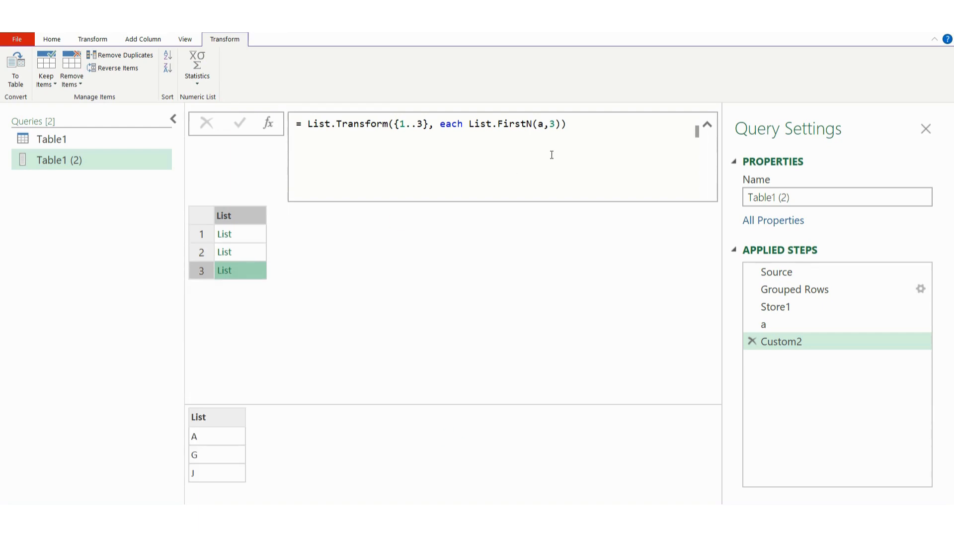
Step: Replace the fixed List.FirstN count with _ so the formula reads List.FirstN(a,_), and preview each nested list
left_click(556, 124)
double_click(554, 123)
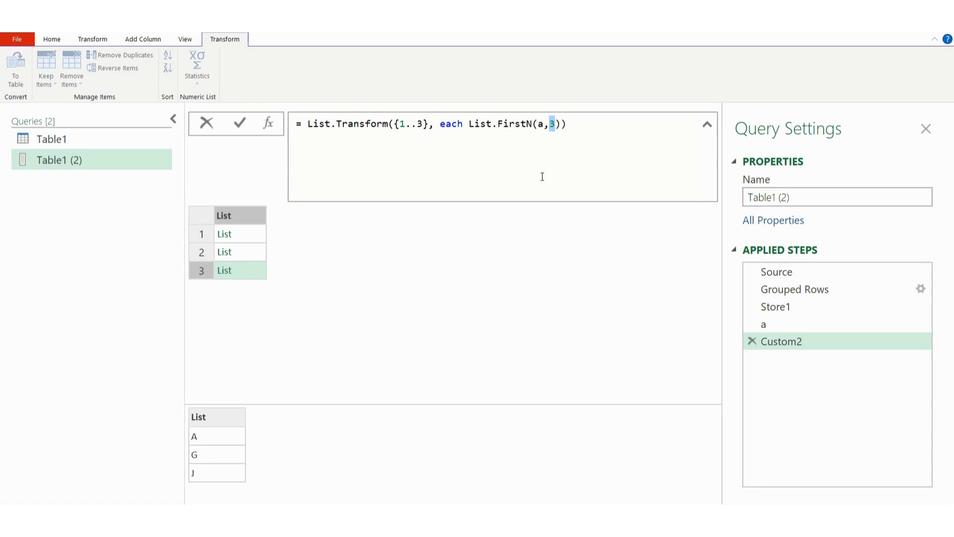
key("BackSpace")
type("_")
left_click(575, 122)
key("Return")
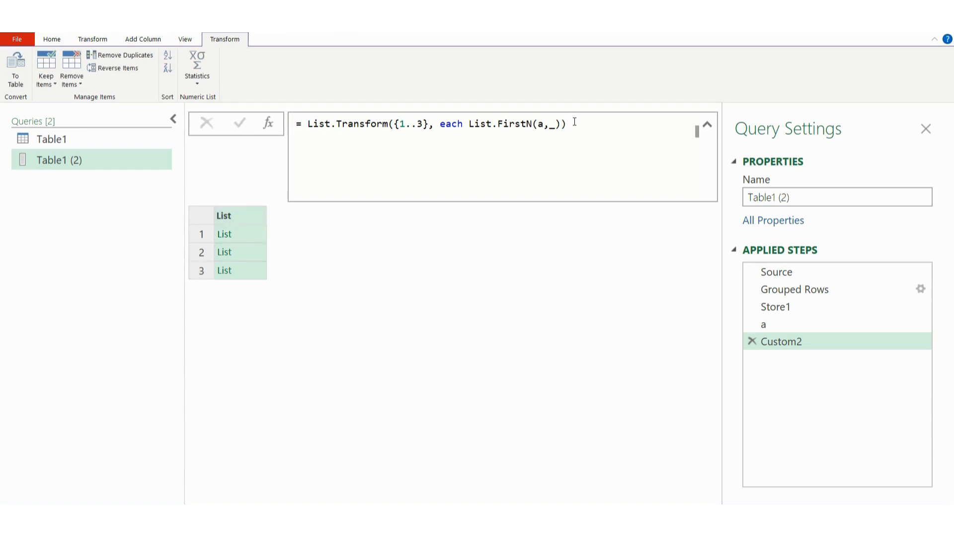
left_click(240, 233)
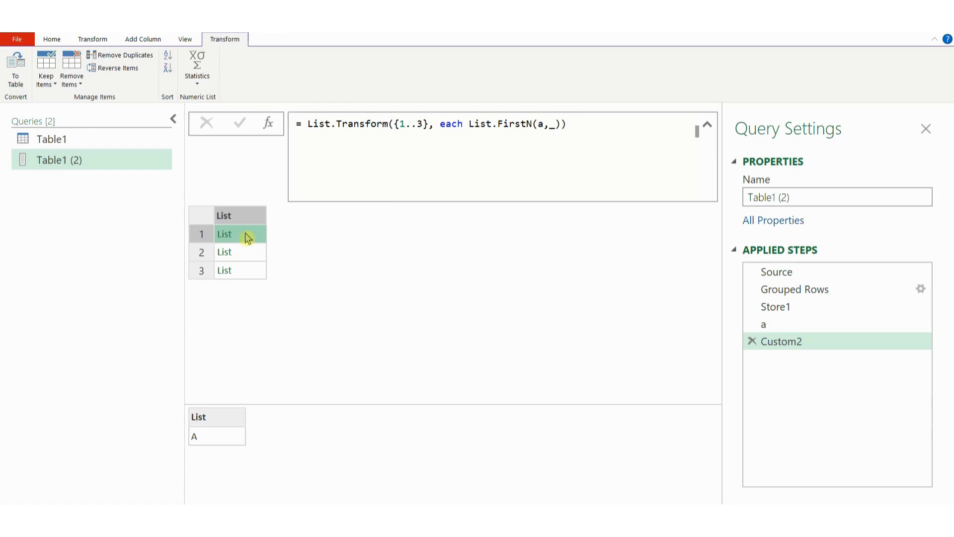
left_click(247, 257)
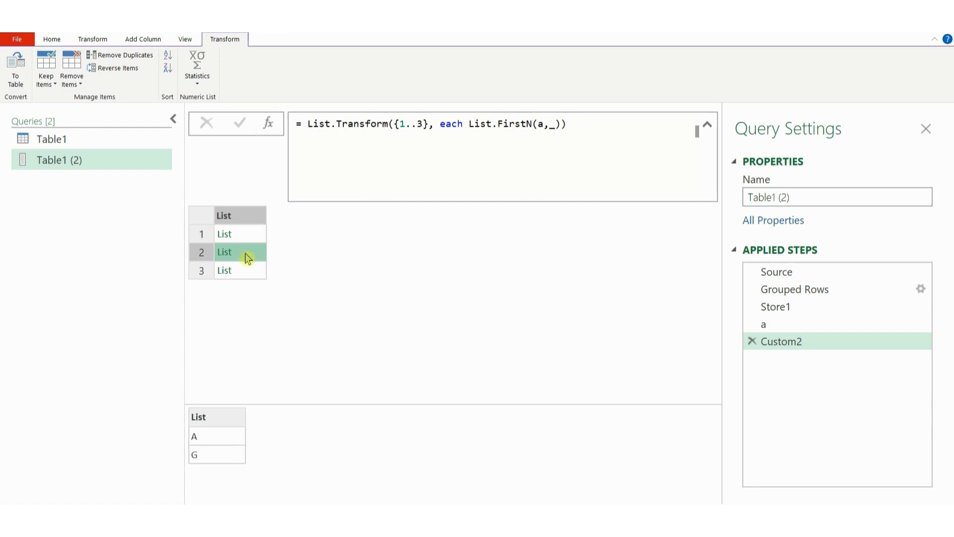
left_click(248, 275)
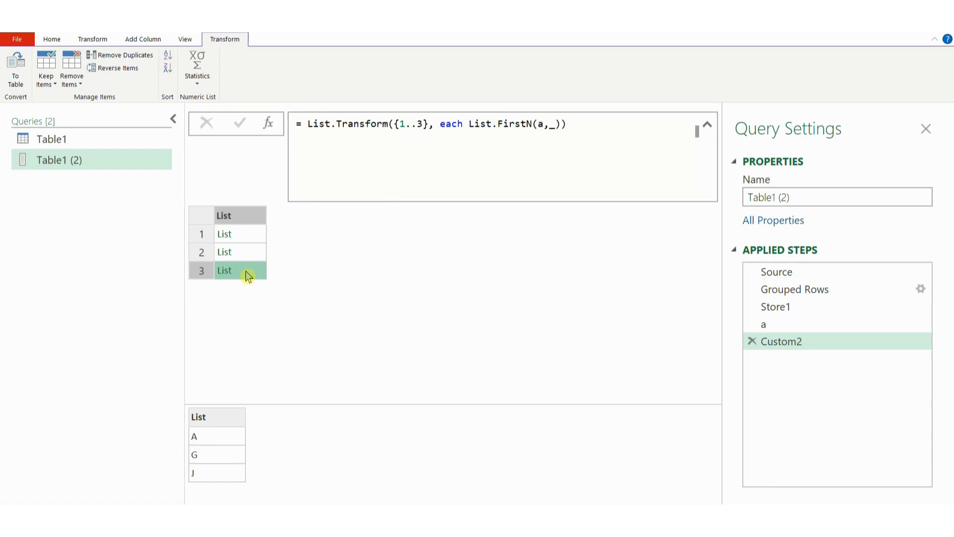
left_click(253, 234)
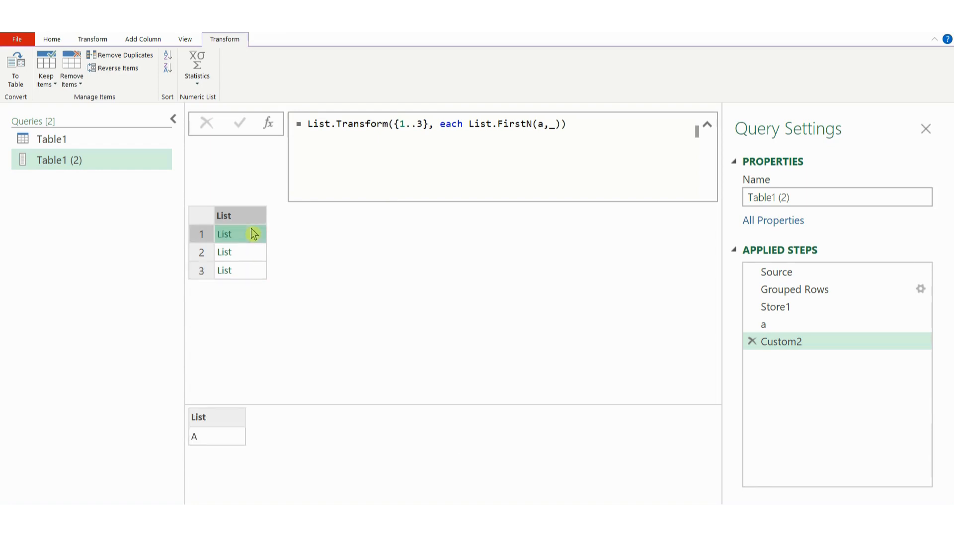
Step: Wrap List.FirstN(a,_) in Text.Combine inside the List.Transform formula
left_click(468, 124)
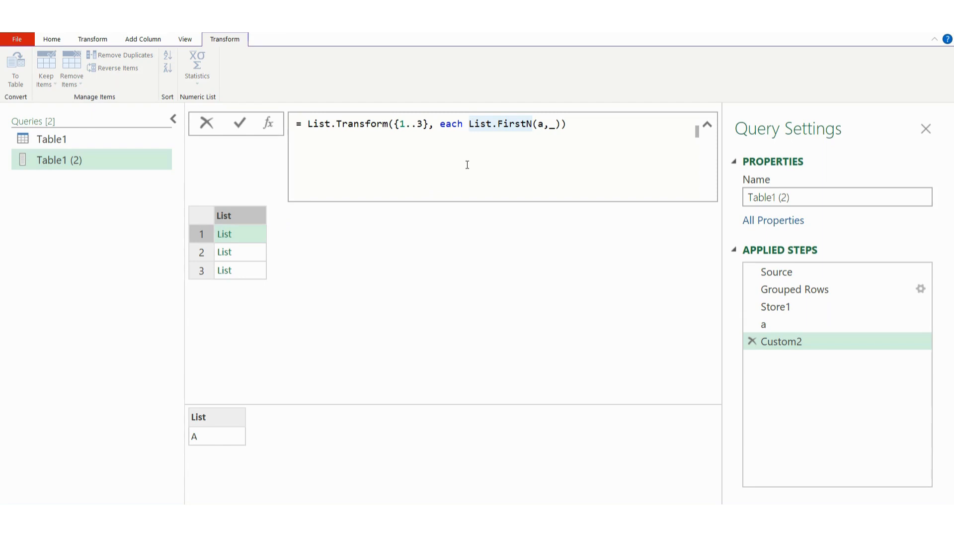
type("Text")
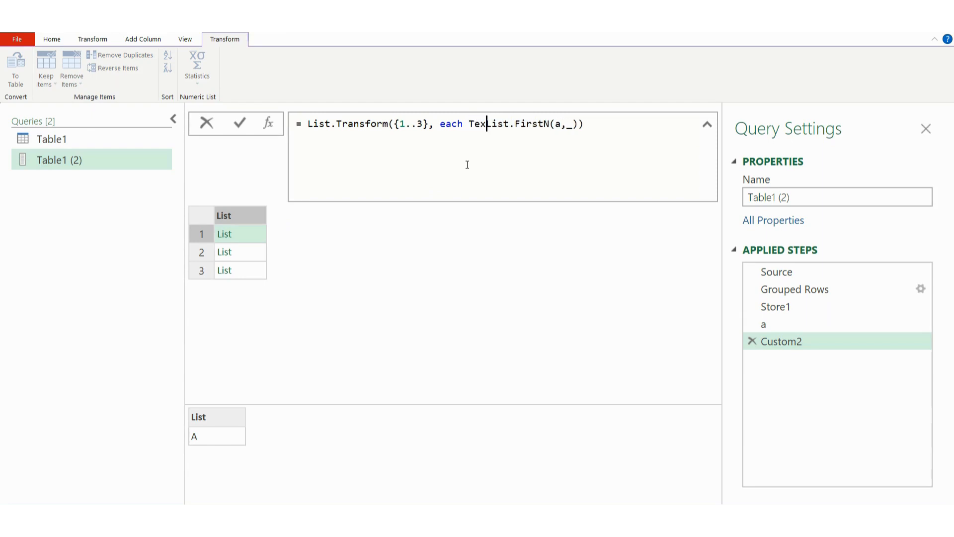
type(".Com")
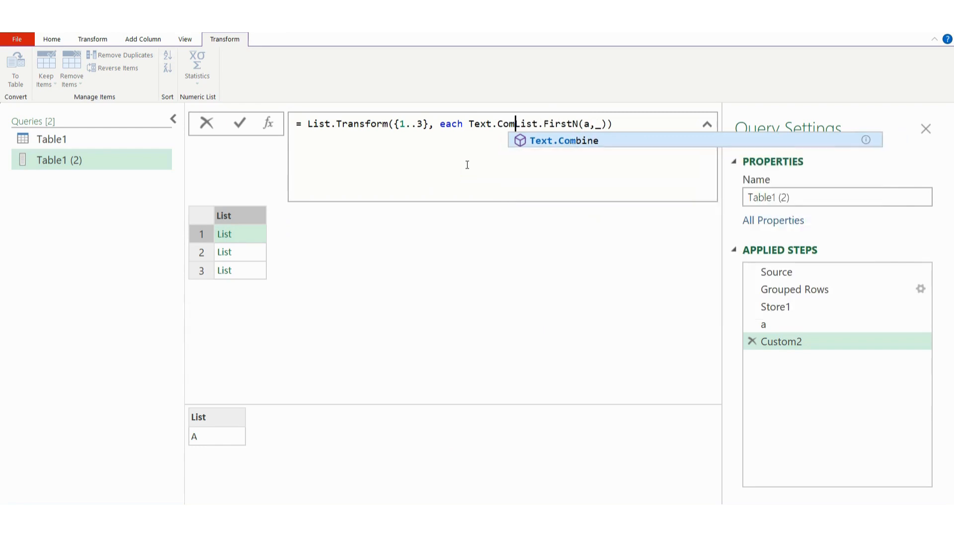
type("bine(")
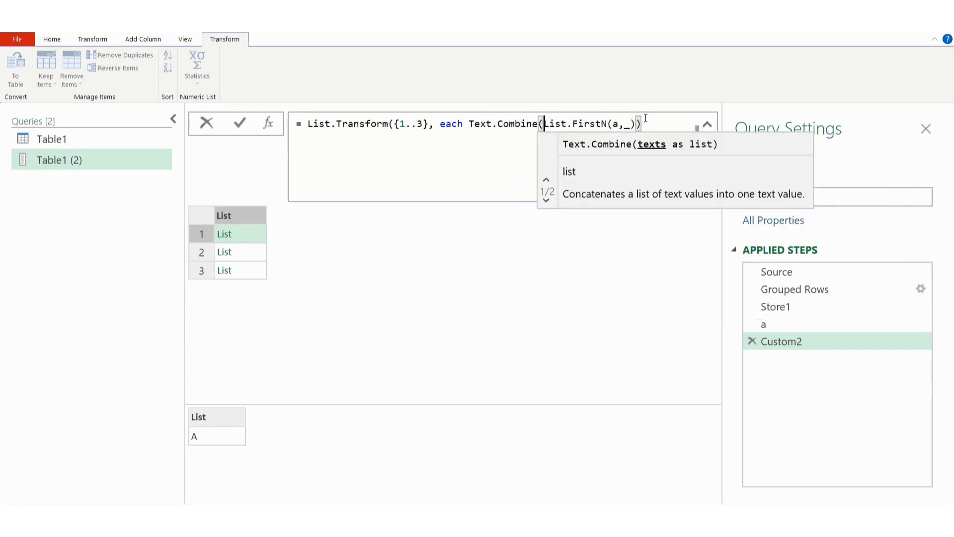
left_click(644, 135)
type(")")
key("Return")
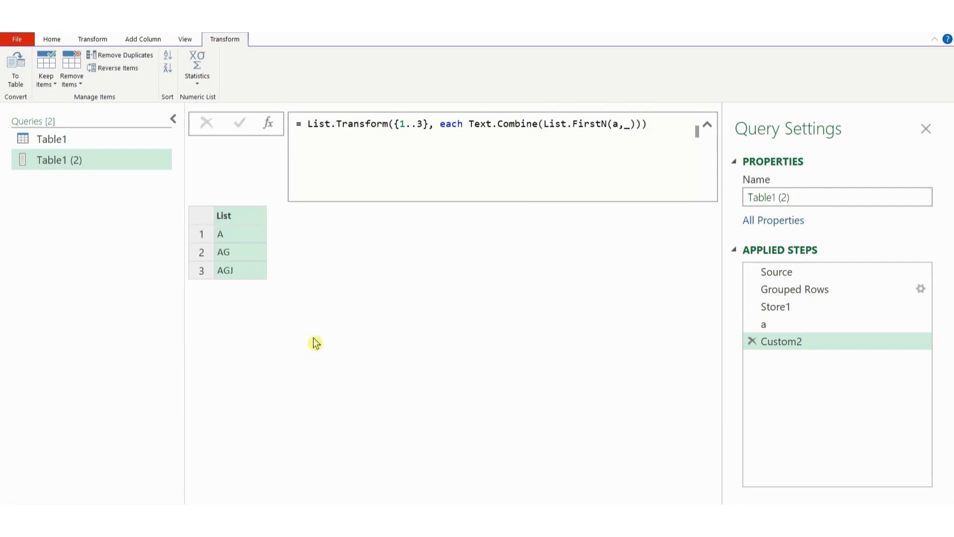
Step: Add "/" as the separator argument of Text.Combine in the List.Transform formula
left_click(636, 125)
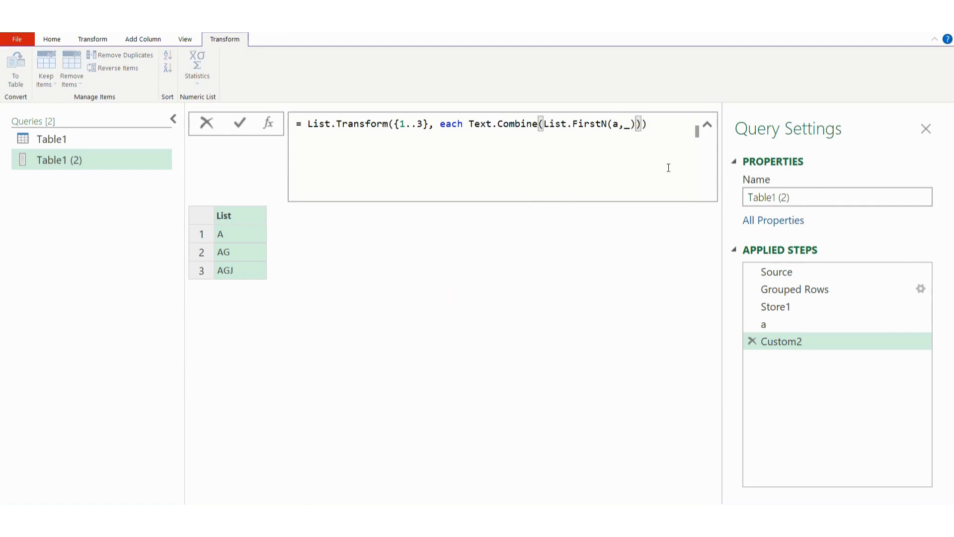
type(",")
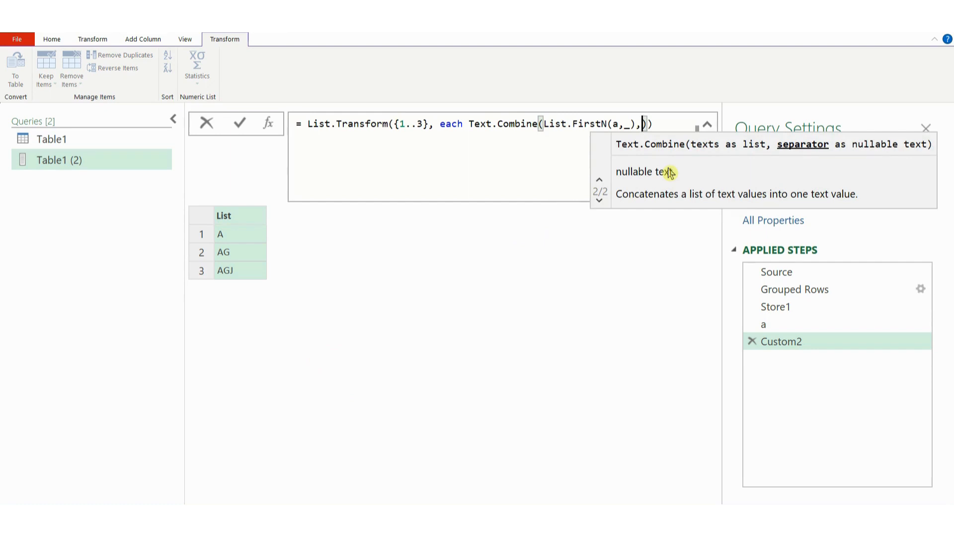
type("\"/")
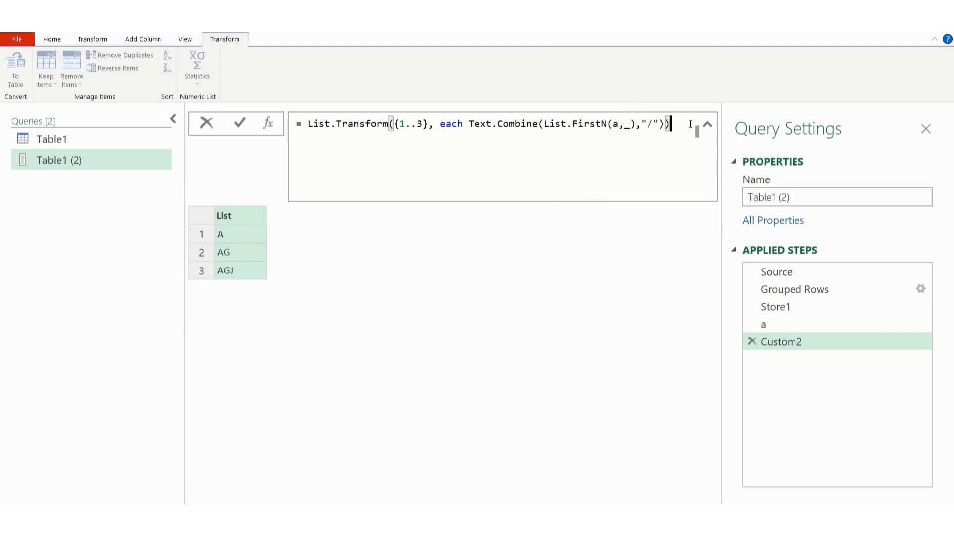
left_click(690, 125)
key("Return")
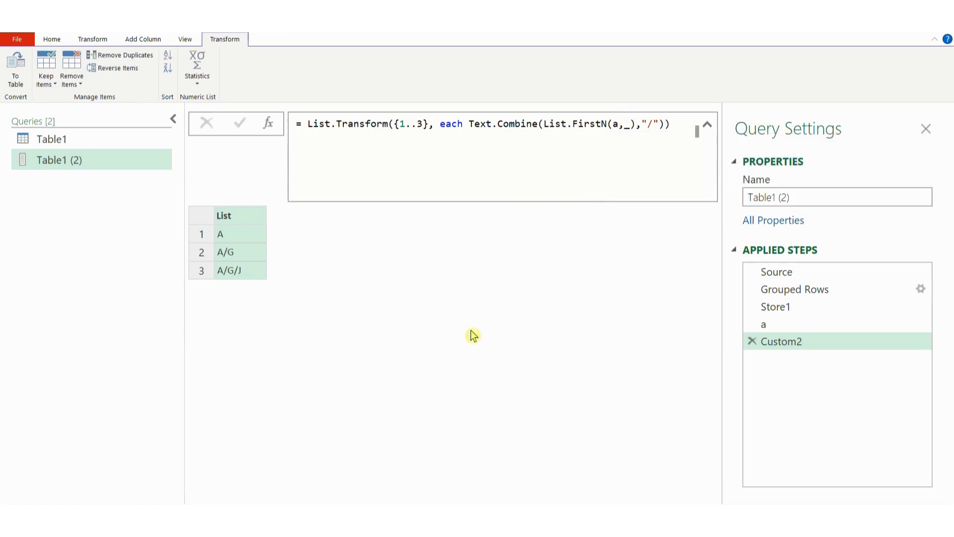
Step: Rename the applied step holding the List.Transform formula as b
double_click(798, 343)
type("b")
key("Return")
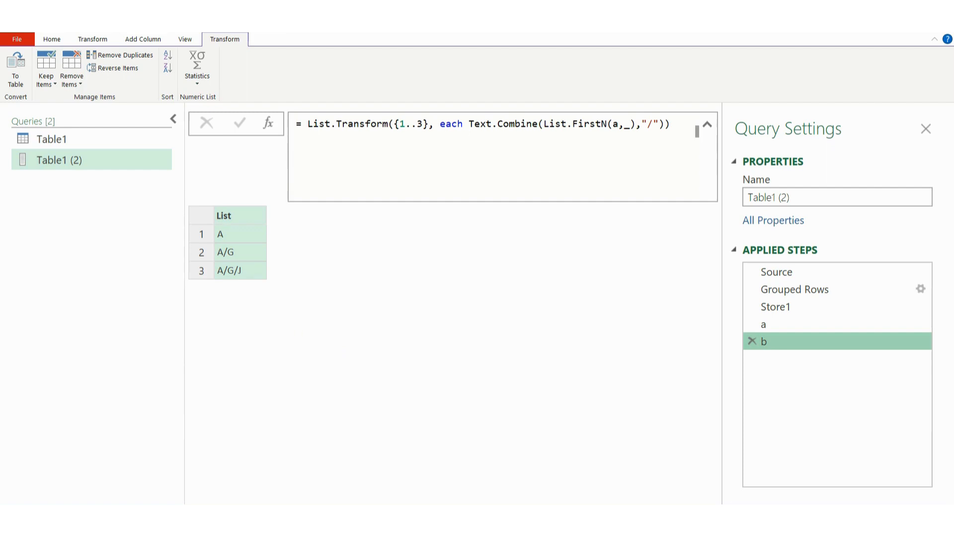
Step: Preview Store 1's nested table in the Table1 query, and compare it with the list from step b in Table1 (2)
left_click_drag(213, 206, 242, 268)
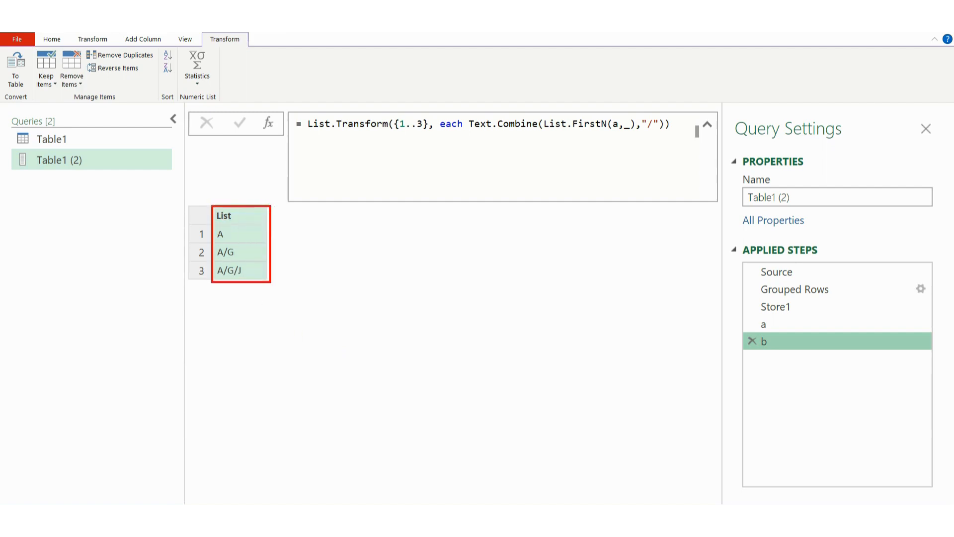
key("Escape")
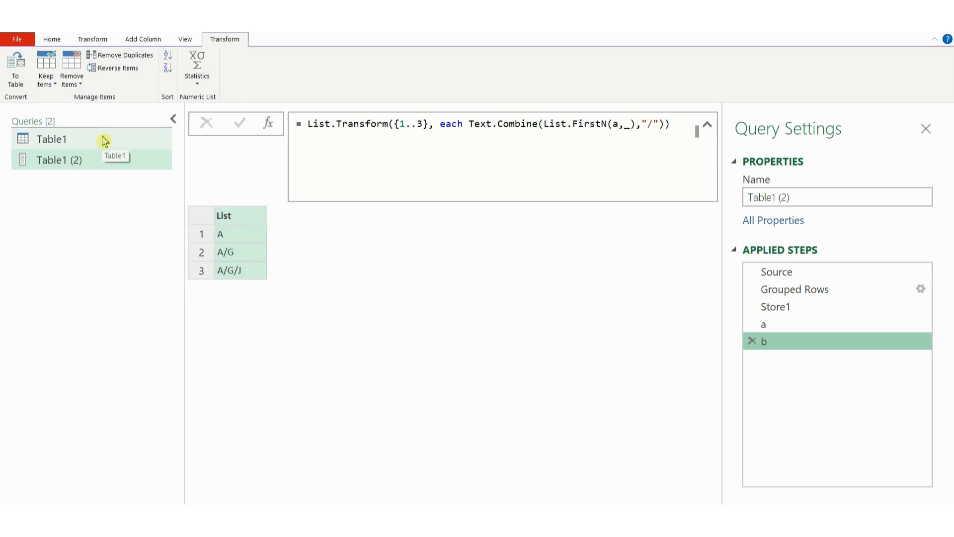
left_click(104, 142)
left_click(422, 242)
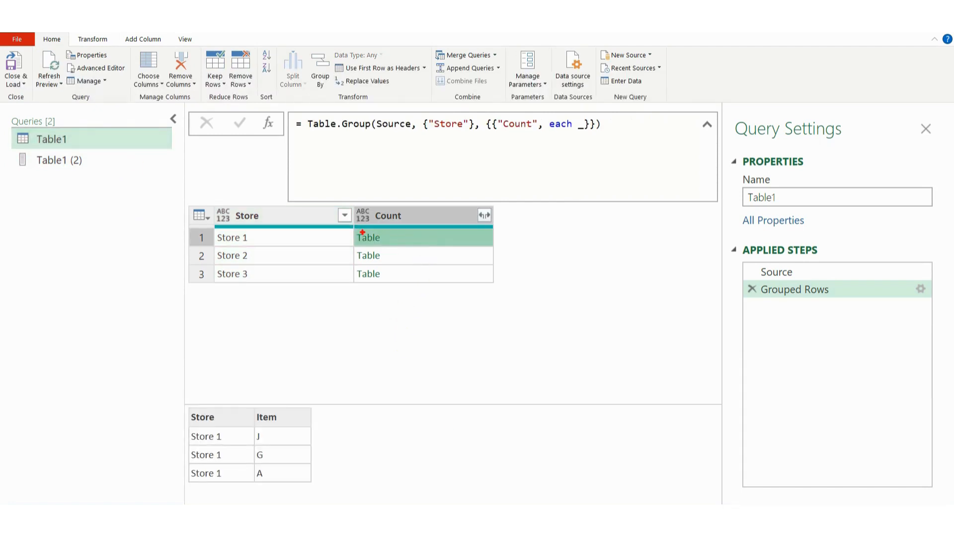
mouse_move(355, 228)
left_mouse_down()
mouse_move(357, 241)
mouse_move(442, 244)
left_mouse_up()
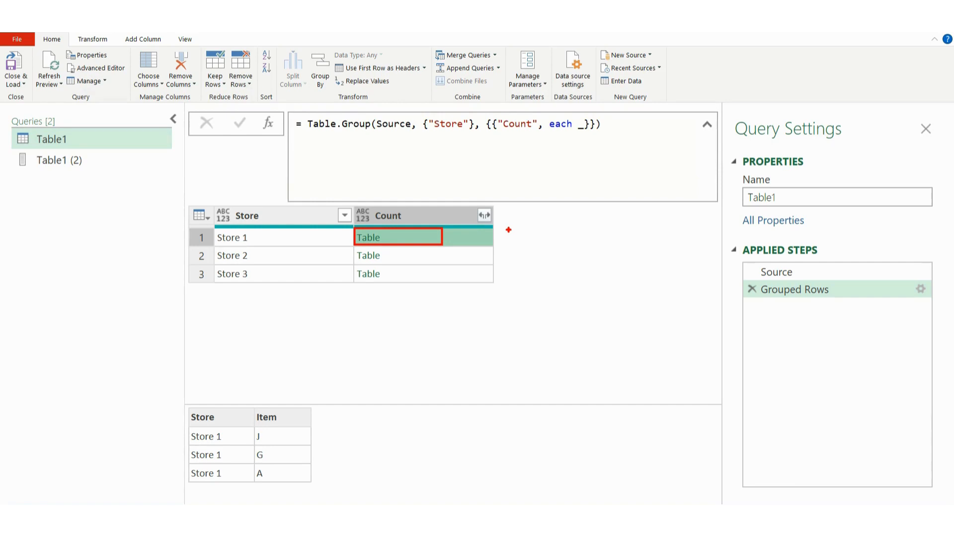
left_click(78, 164)
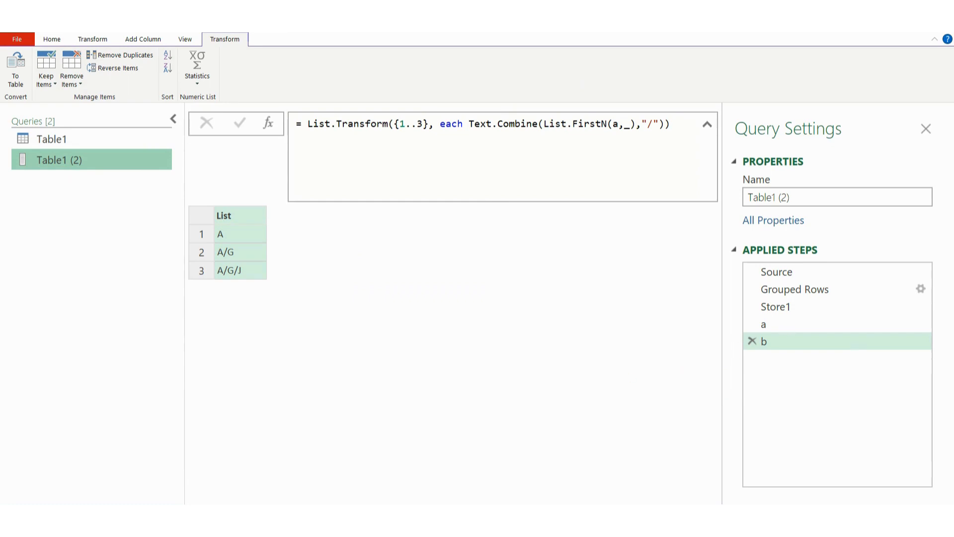
left_click_drag(209, 202, 287, 288)
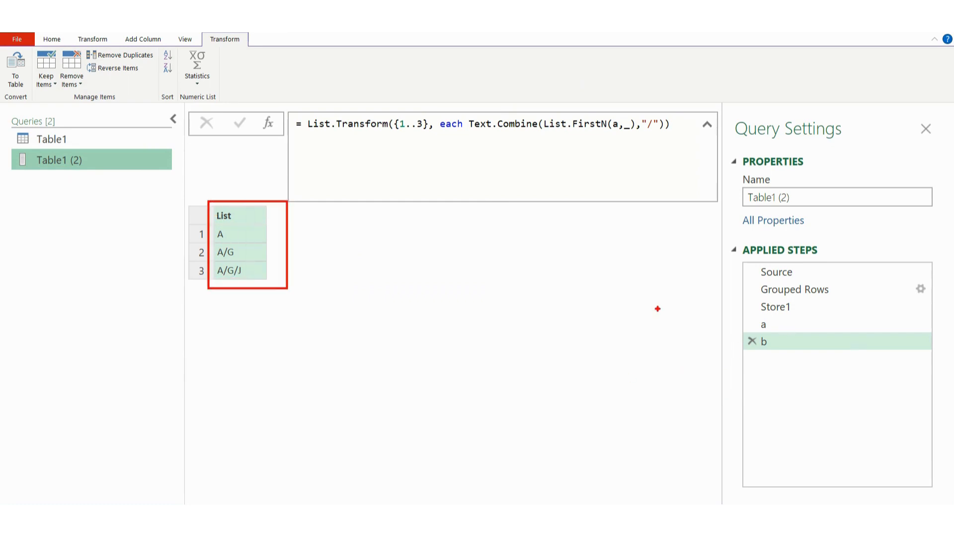
mouse_move(741, 317)
left_mouse_down()
mouse_move(746, 332)
mouse_move(789, 350)
left_mouse_up()
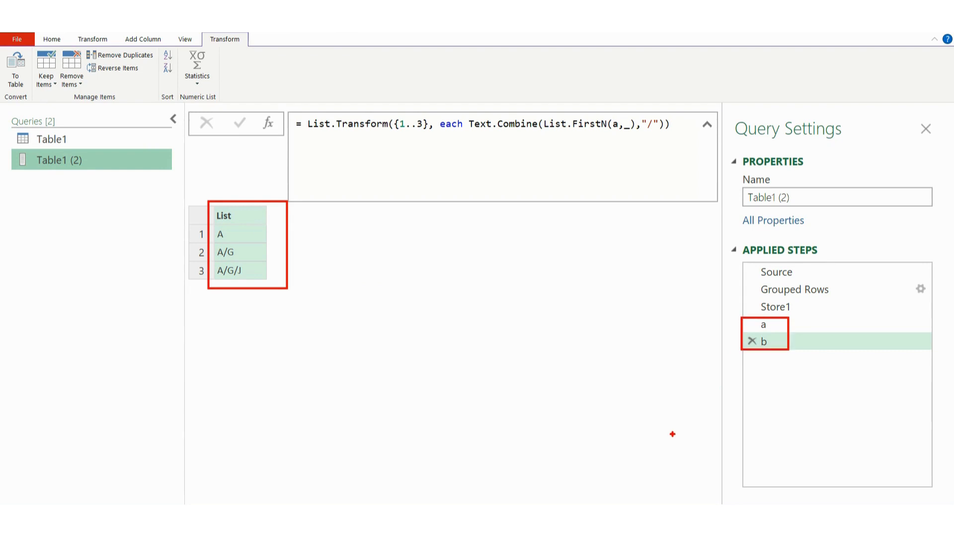
key("Escape")
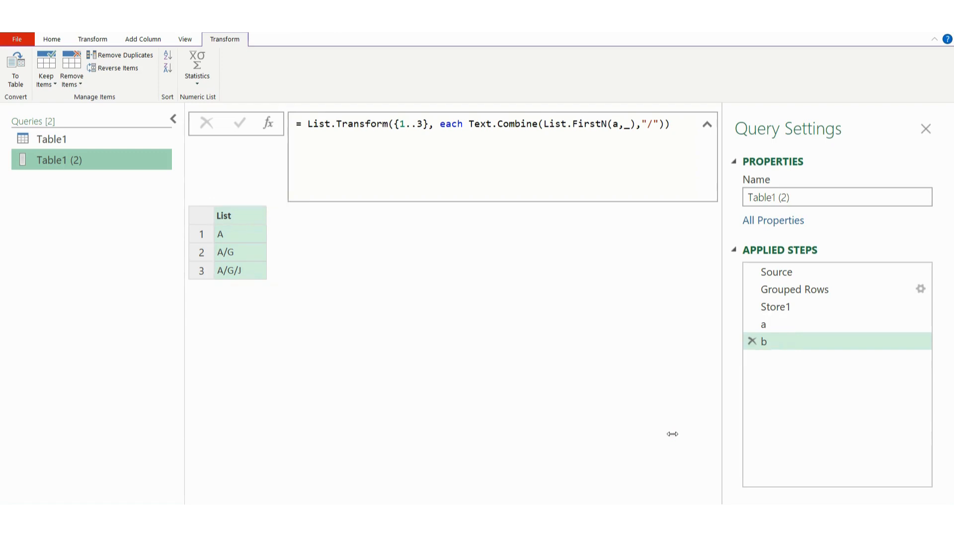
Step: Add a new custom step after b containing a copy of b's full List.Transform formula
left_click(680, 130)
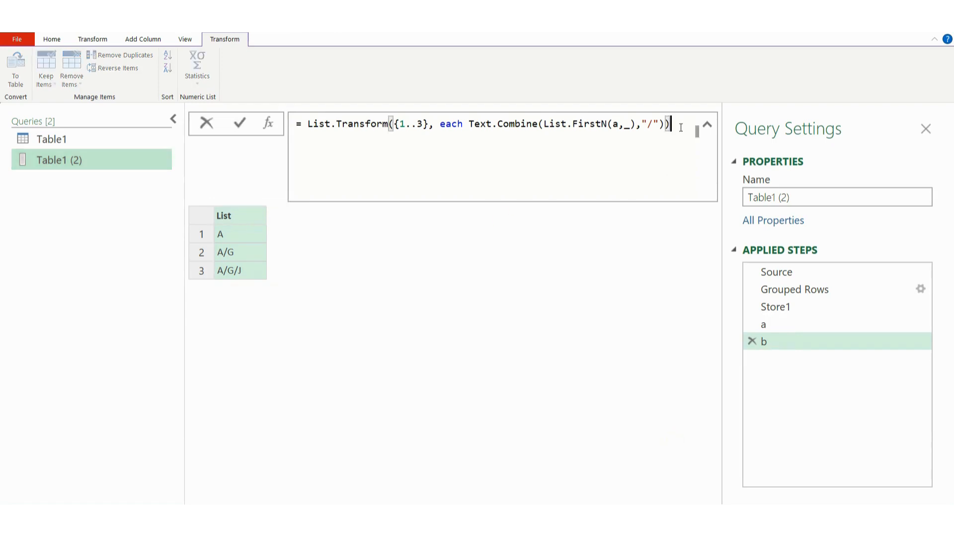
left_click_drag(679, 130, 264, 128)
key("ctrl+c")
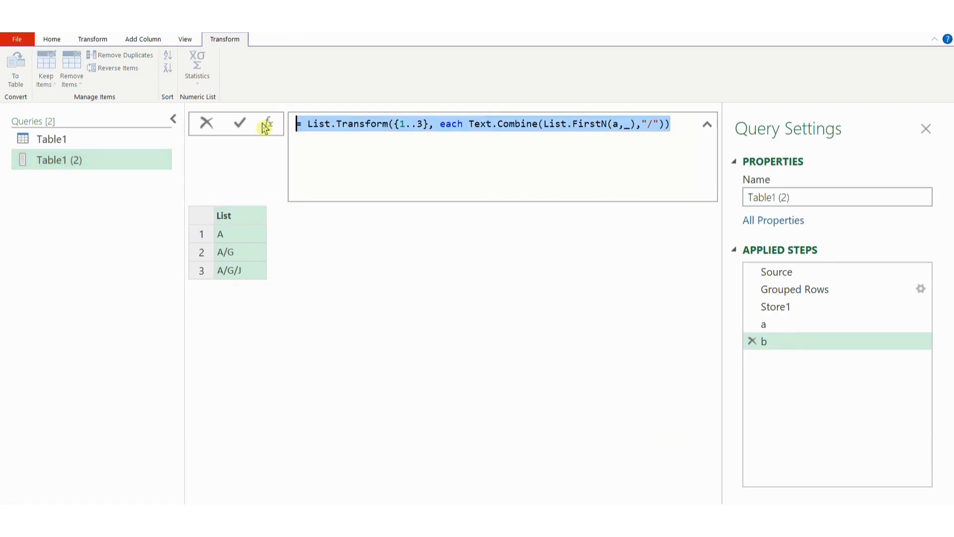
key("Escape")
left_click(267, 125)
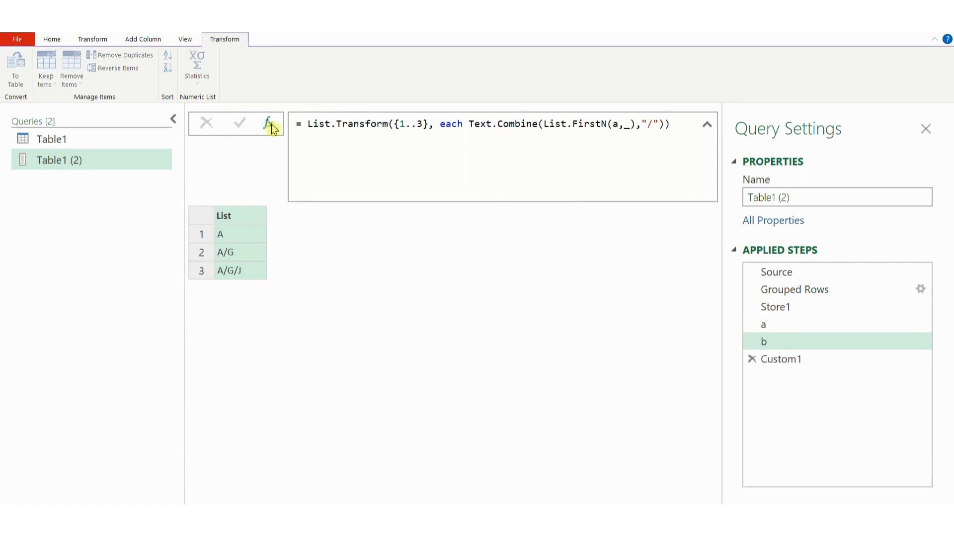
key("ctrl+v")
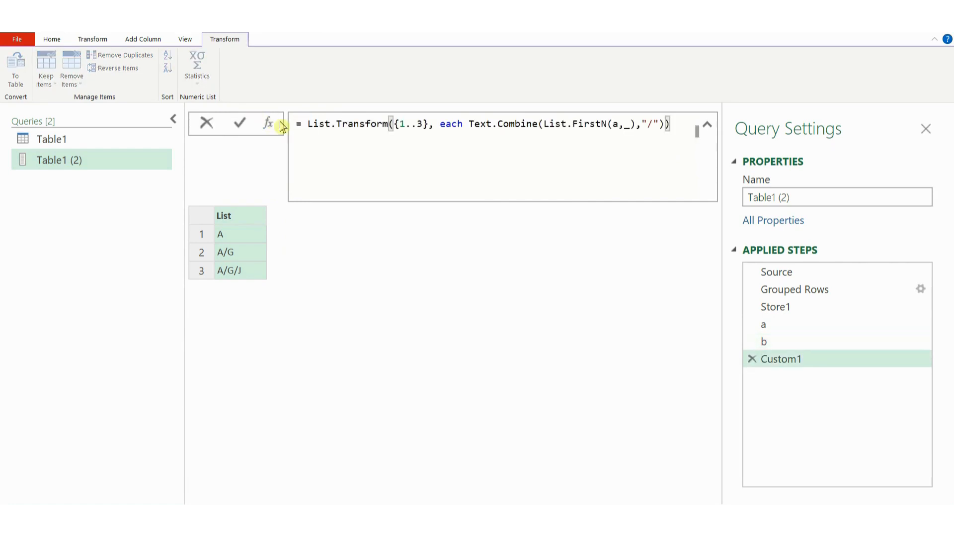
key("Return")
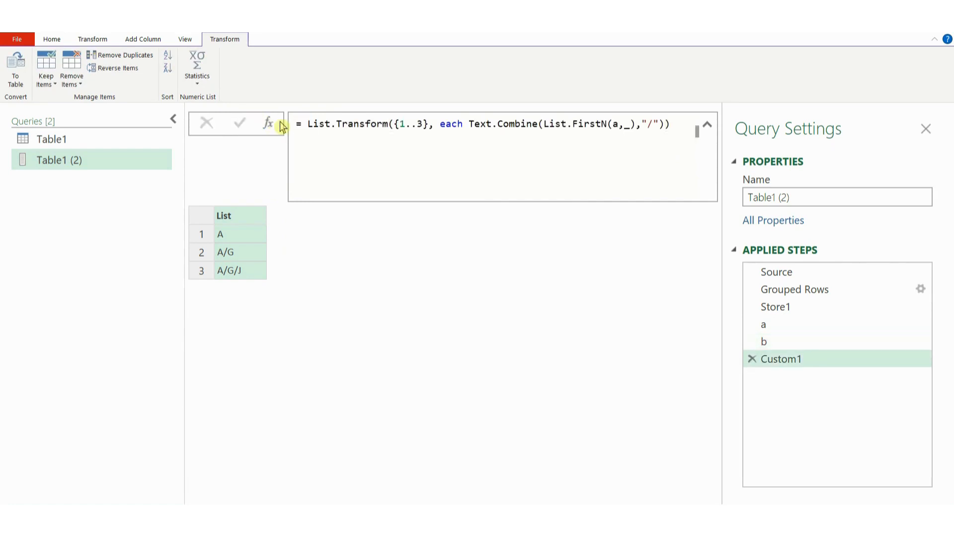
Step: Copy the List.Sort(Store1[Item]) formula, including its equals sign, from step a
left_click(780, 330)
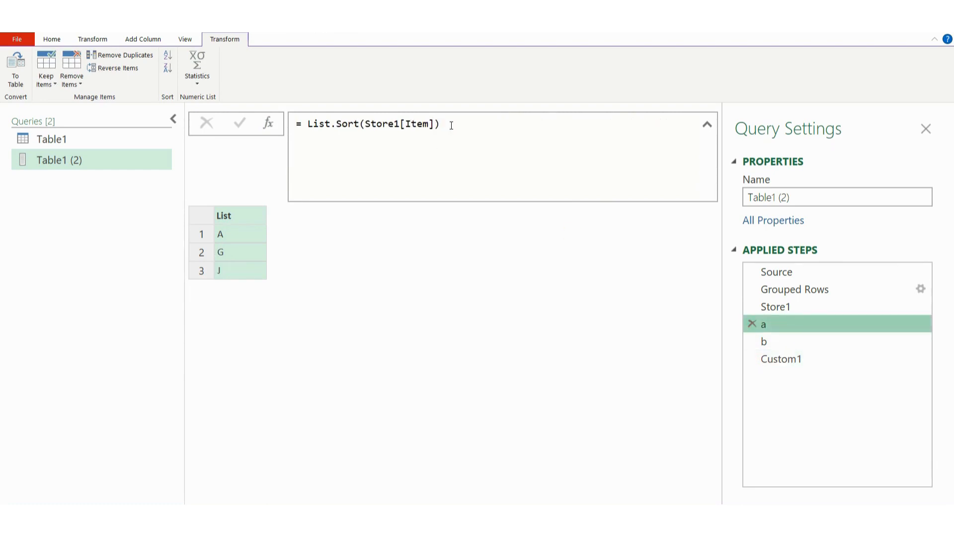
left_click_drag(452, 125, 296, 124)
key("ctrl+c")
key("Escape")
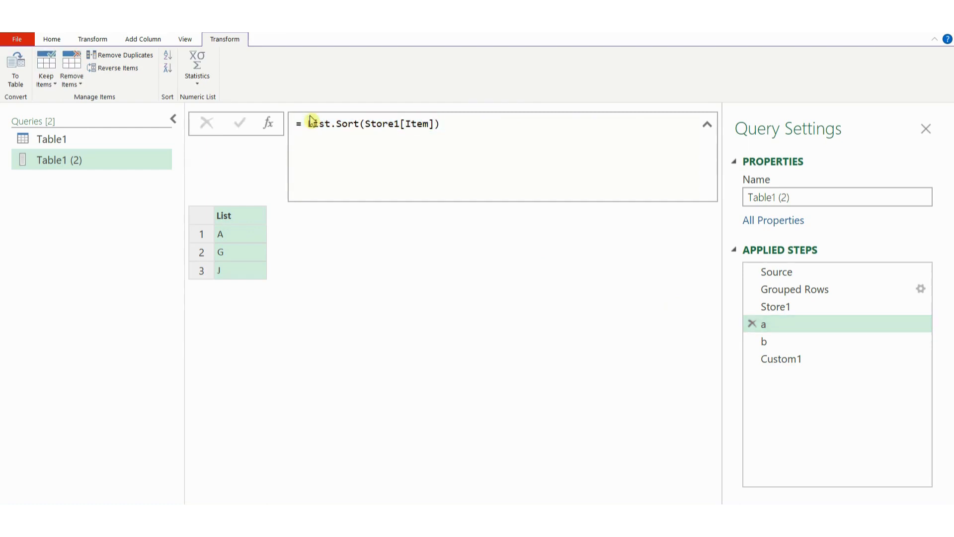
Step: Begin the Custom1 formula with let and insert the line a = List.Sort(Store1[Item]) above List.Transform
left_click(784, 360)
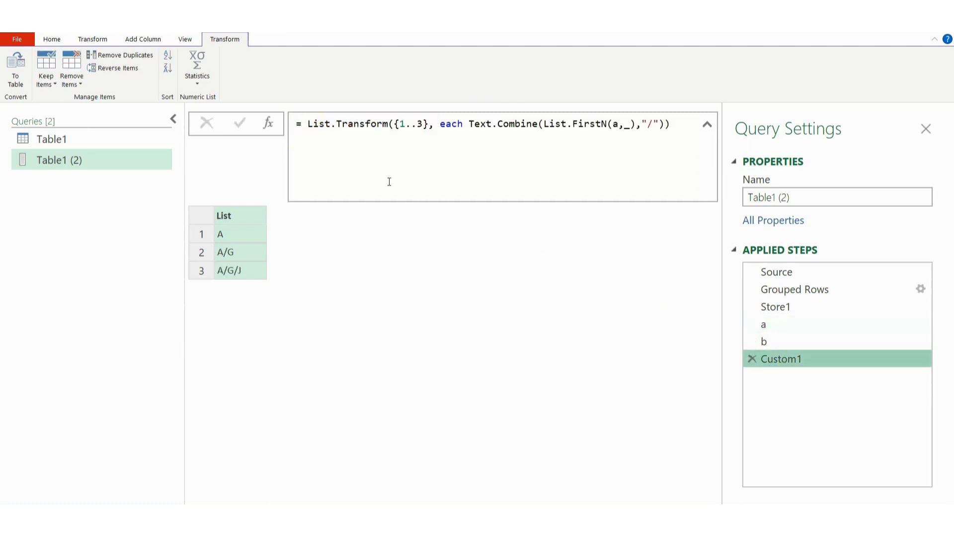
left_click(305, 124)
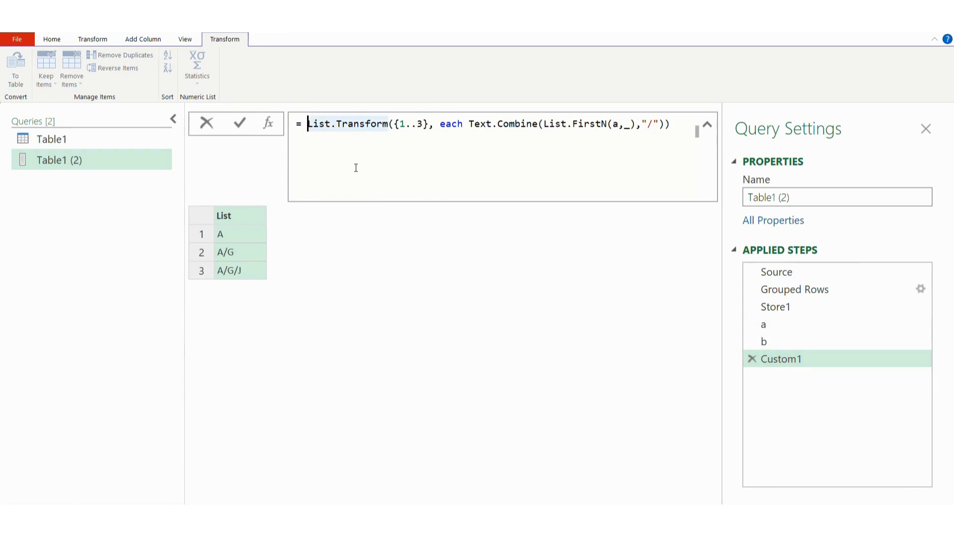
type("1")
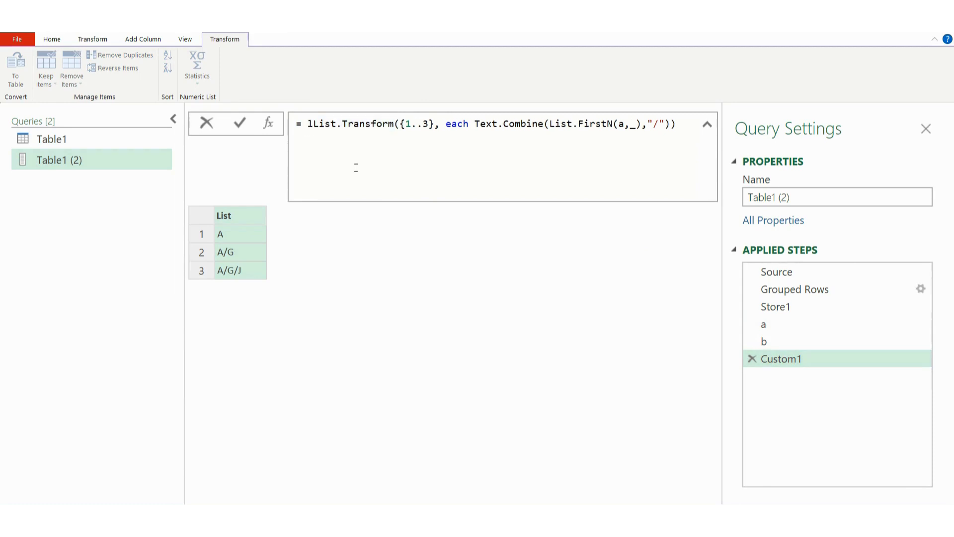
type("et")
key("Return")
key("Return")
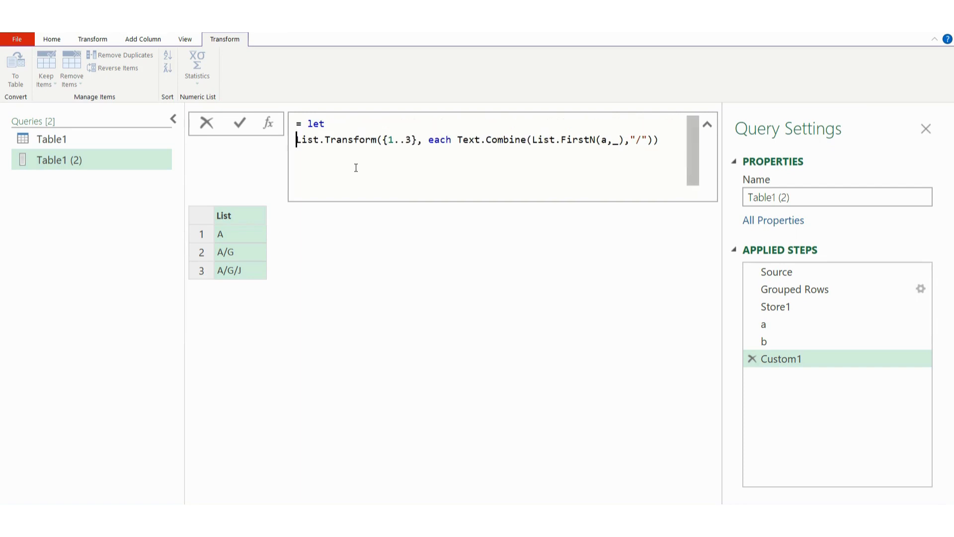
key("Up")
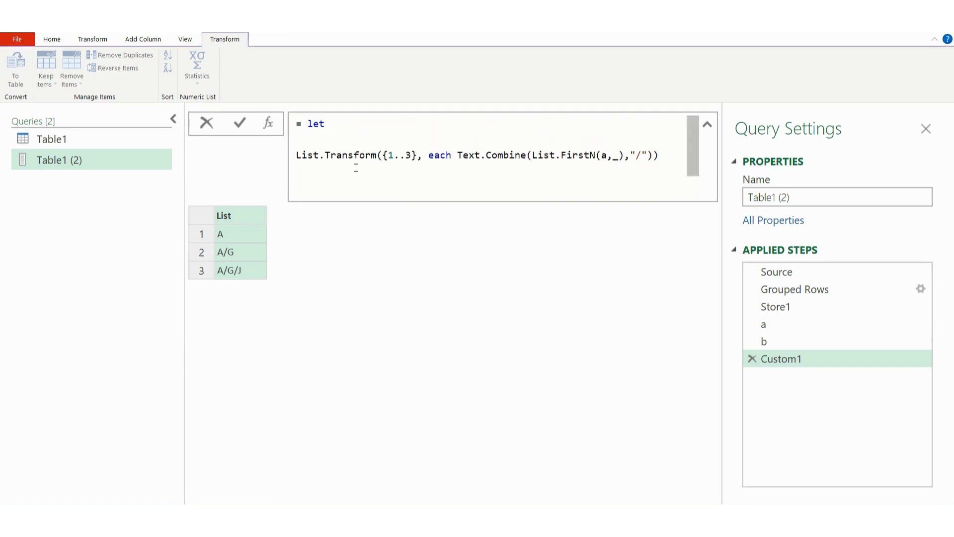
type("a")
key("ctrl+v")
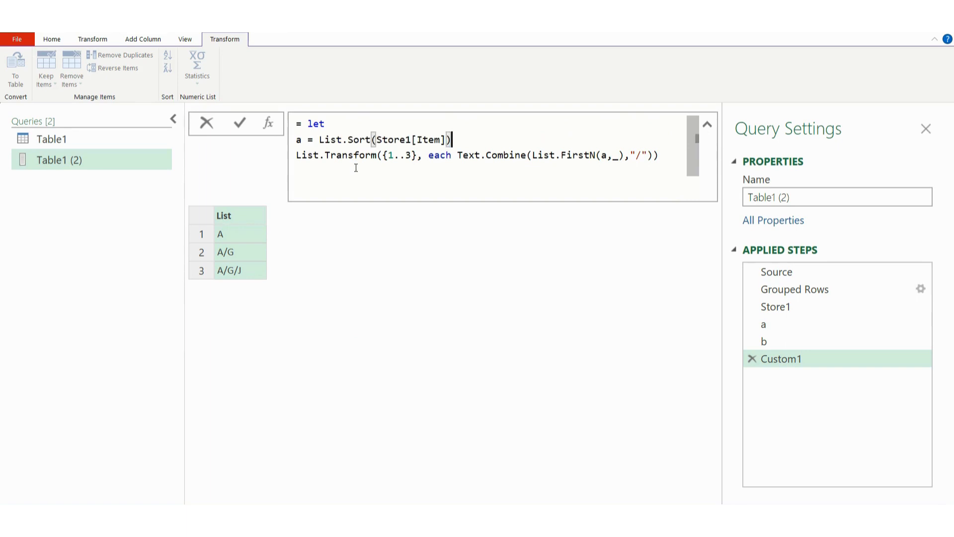
Step: End the a line with a comma and assign the List.Transform expression below it to b
left_click(297, 155)
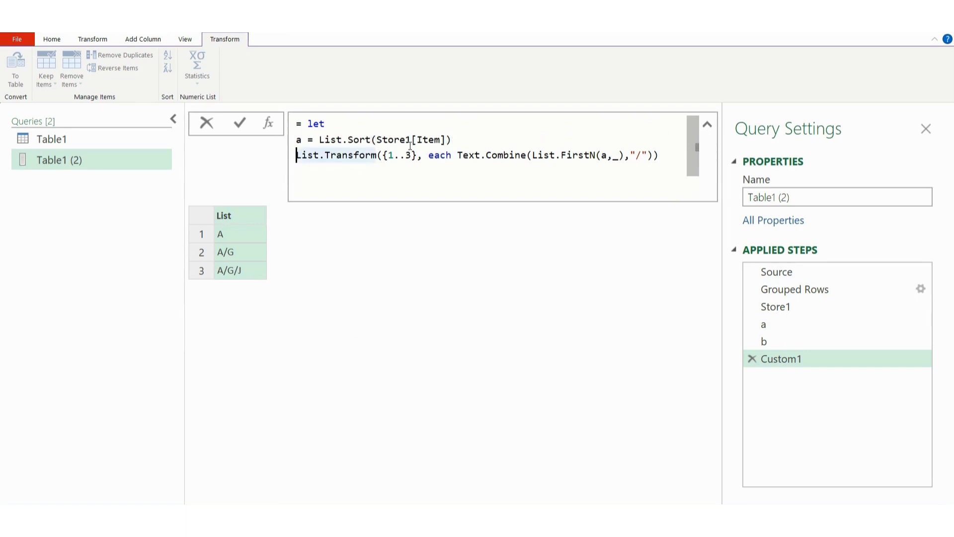
left_click(455, 139)
type(",")
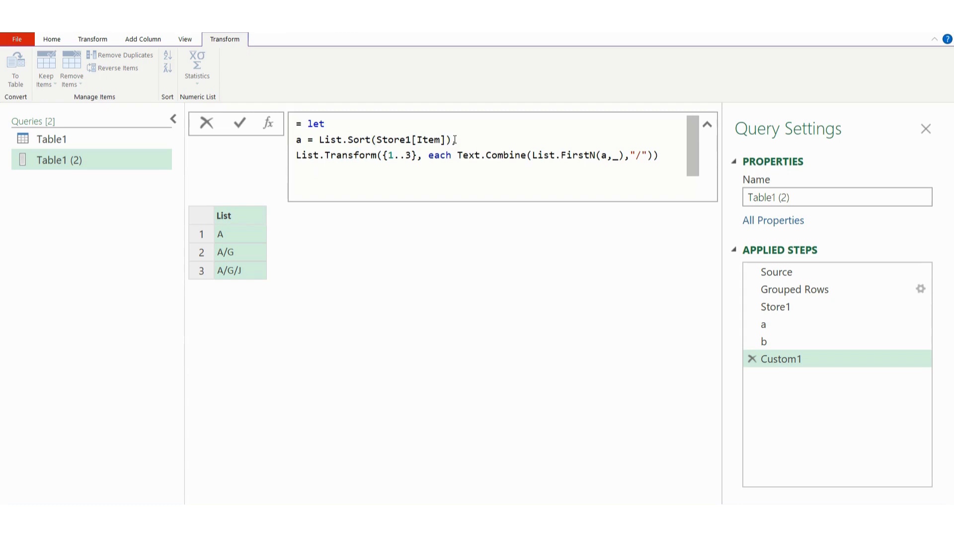
left_click(297, 156)
type("b ")
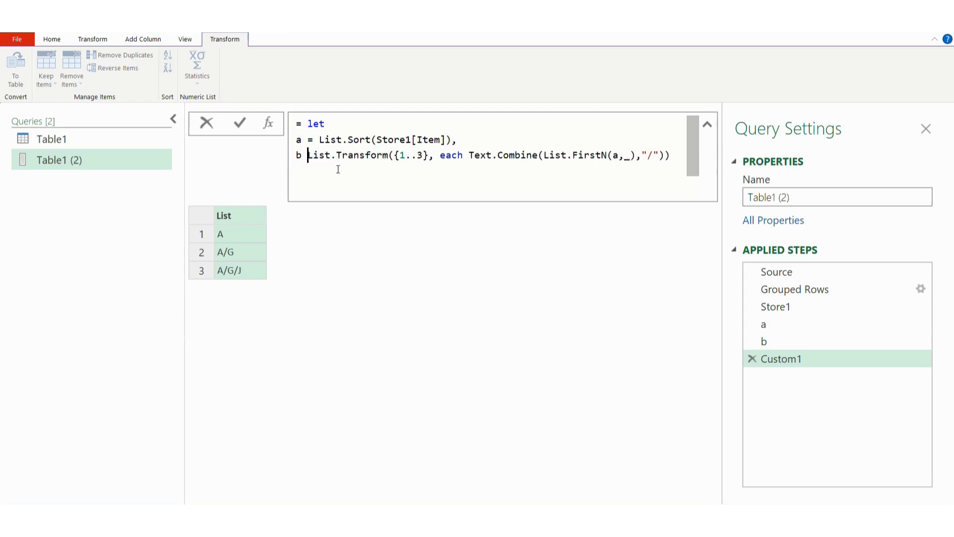
type("=")
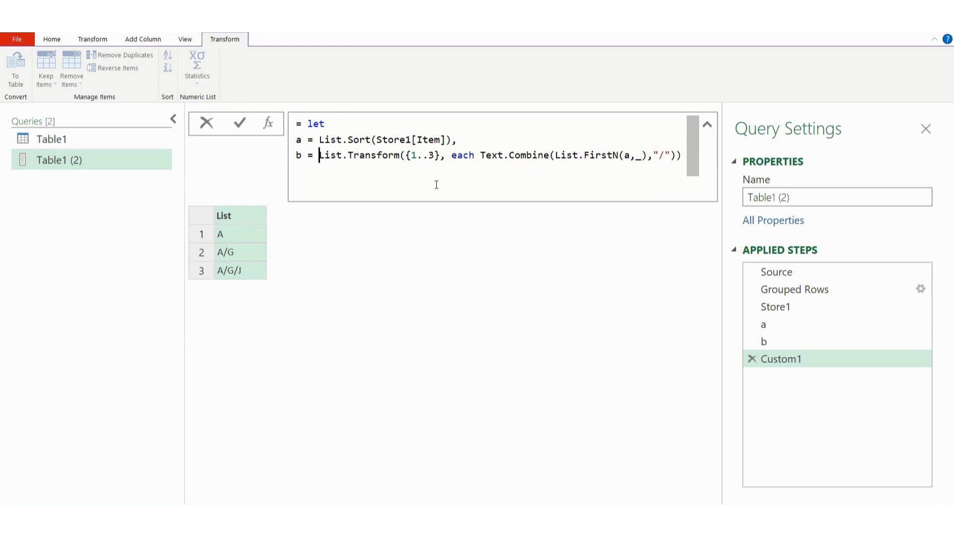
Step: Close the Custom1 let expression with a final line in b and commit the formula
left_click(682, 156)
key("shift+Return")
type("i")
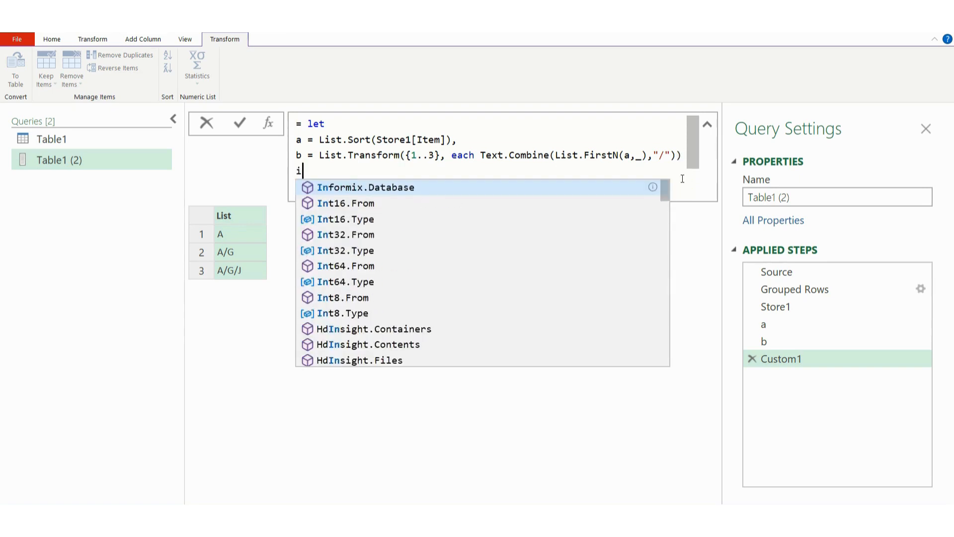
type("n b")
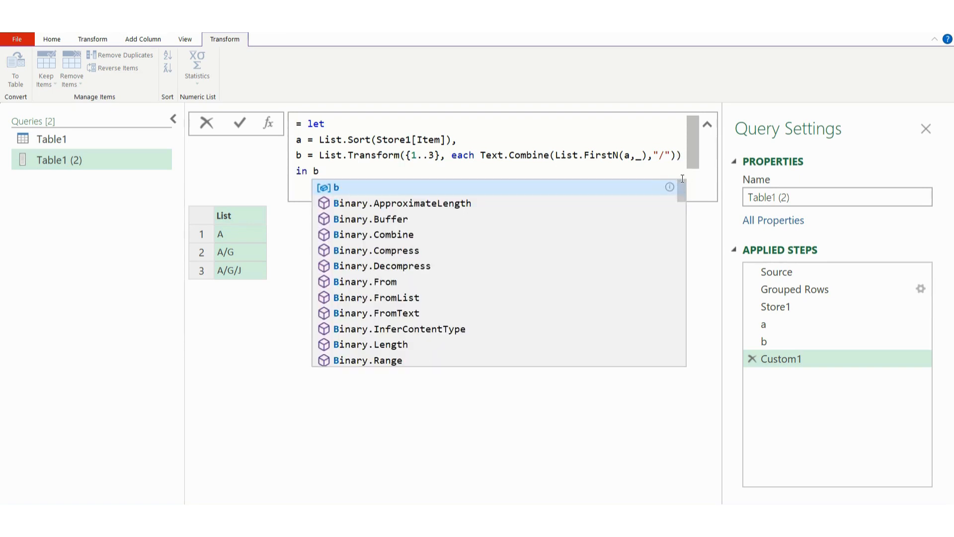
key("Escape")
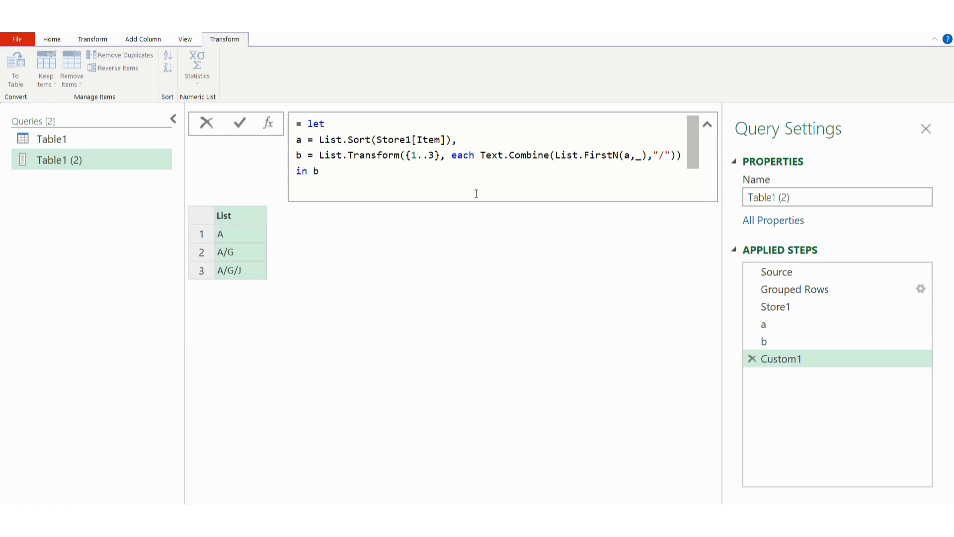
key("Return")
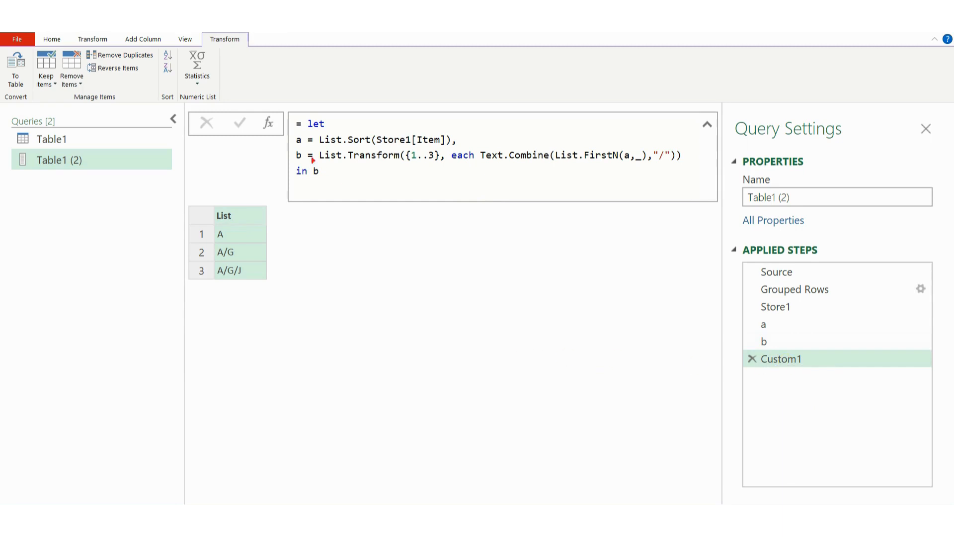
Step: Copy the whole let expression from Custom1 without its leading equals sign, leaving the formula as is
mouse_move(289, 113)
left_mouse_down()
mouse_move(342, 189)
mouse_move(697, 195)
left_mouse_up()
left_click_drag(747, 351, 820, 368)
left_click_drag(334, 177, 270, 115)
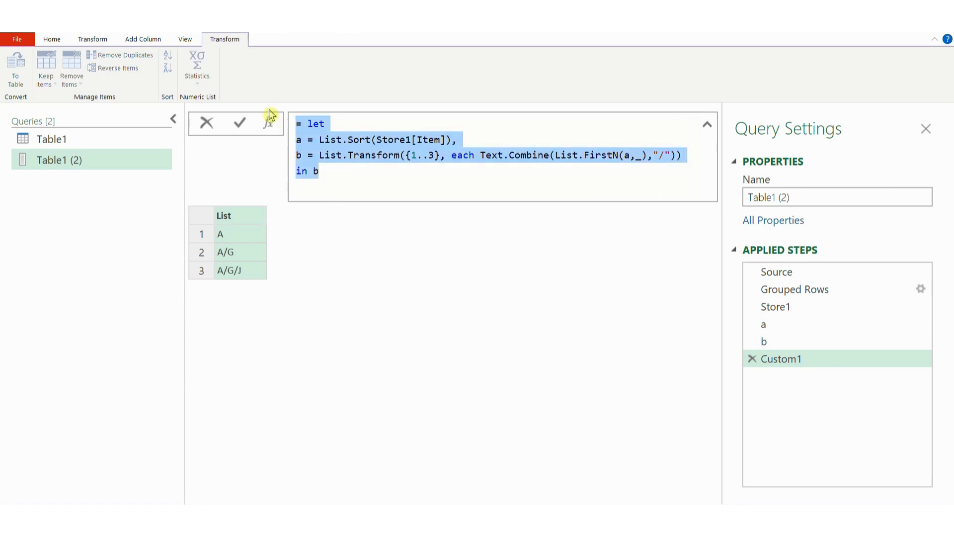
left_click(309, 124)
left_click_drag(309, 124, 336, 169)
key("ctrl+c")
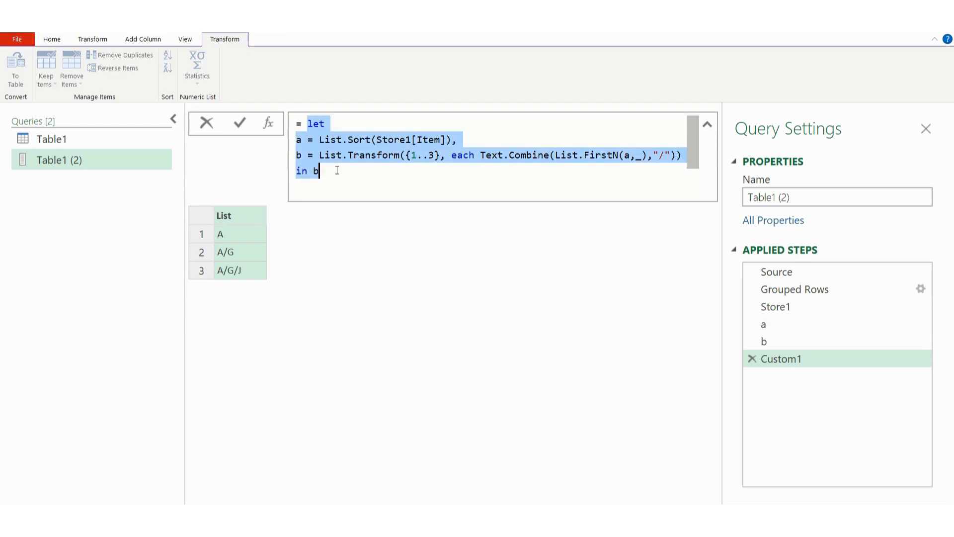
key("Escape")
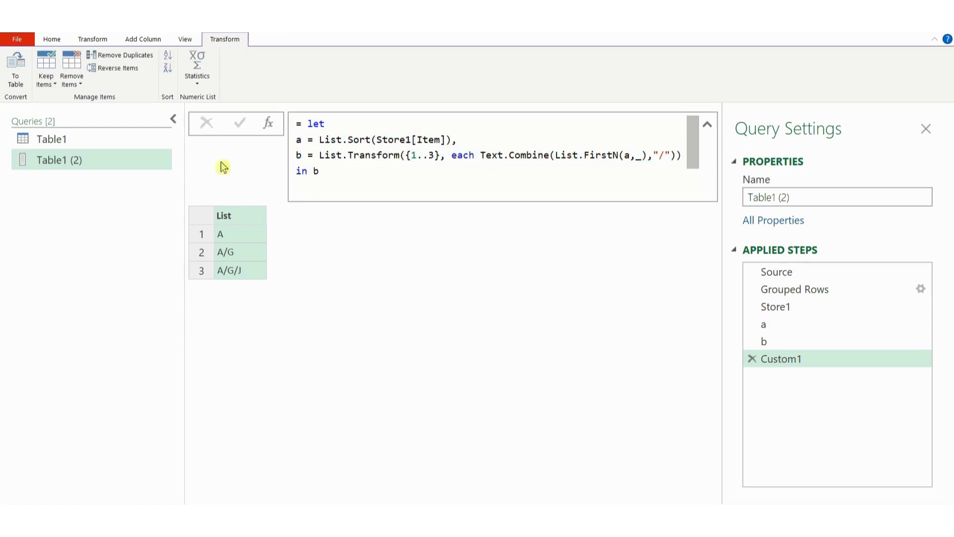
Step: In Table1's Grouped Rows formula, replace the underscore after each with the copied let expression
left_click(88, 143)
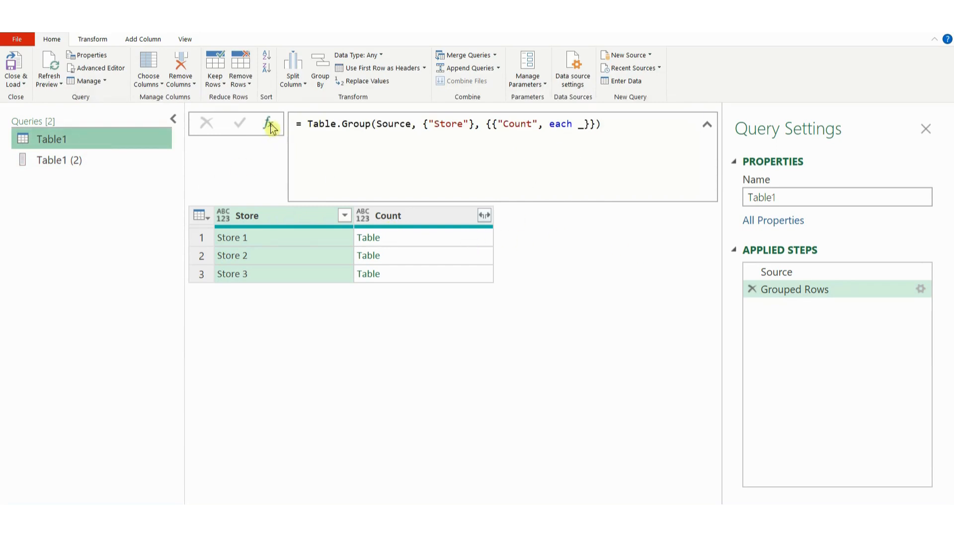
double_click(582, 124)
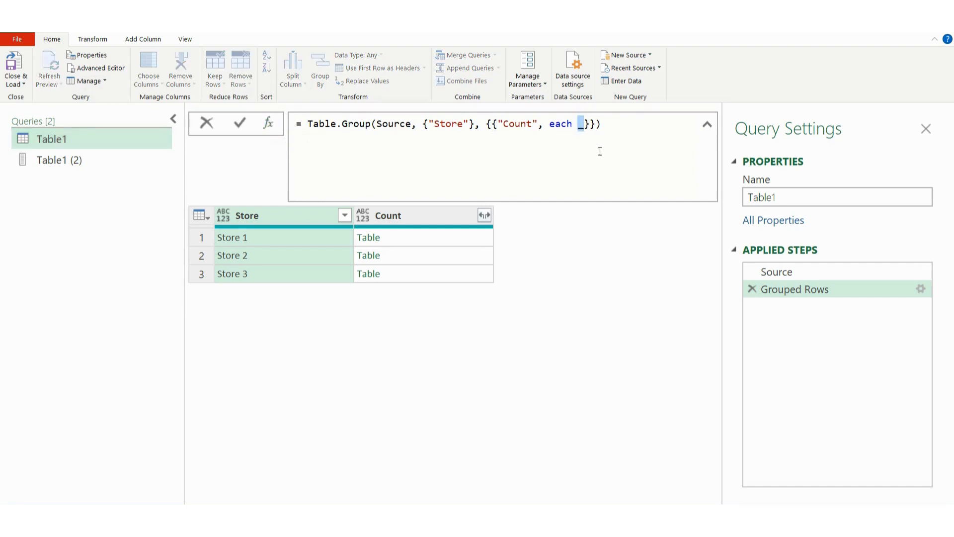
key("ctrl+v")
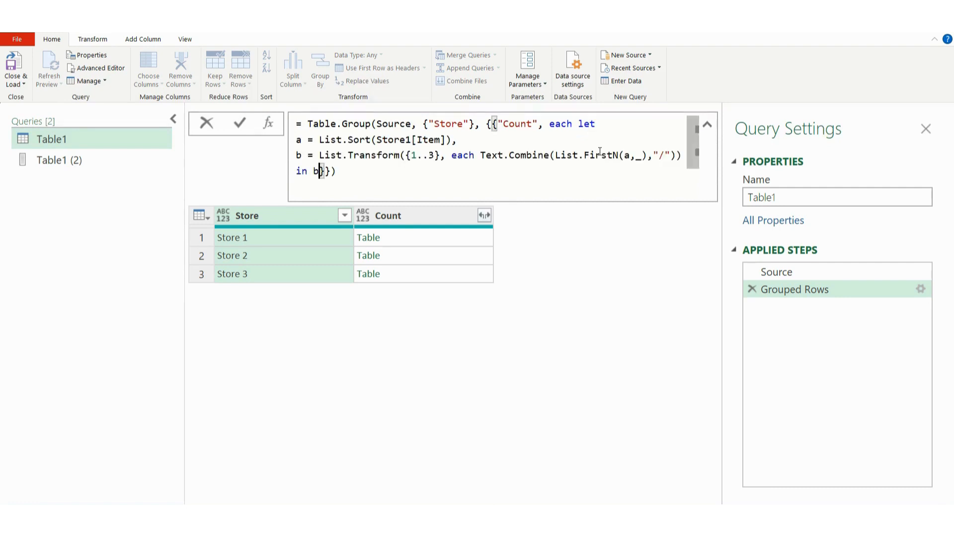
Step: Add line breaks in the Table.Group formula before let and after in b, putting the closing brackets on their own line
double_click(586, 124)
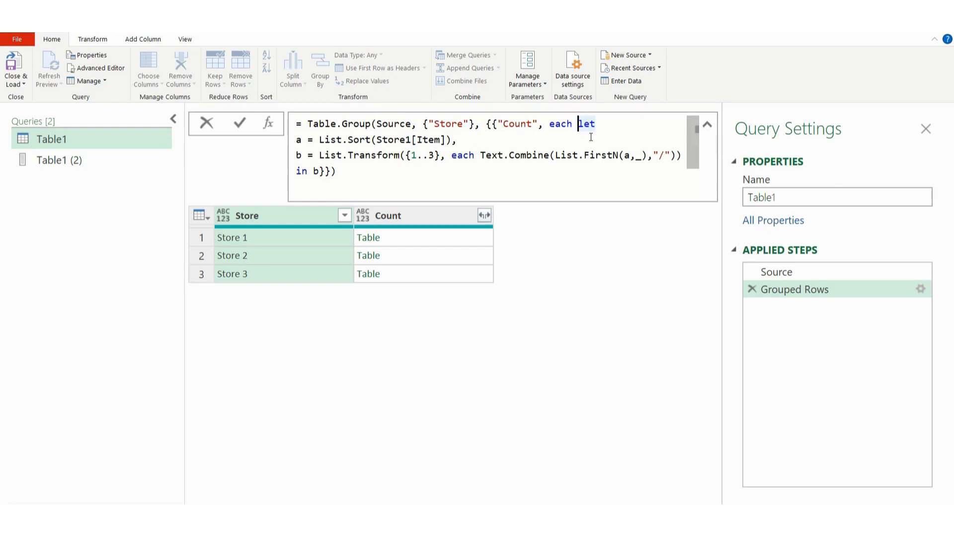
key("Left")
key("shift+Return")
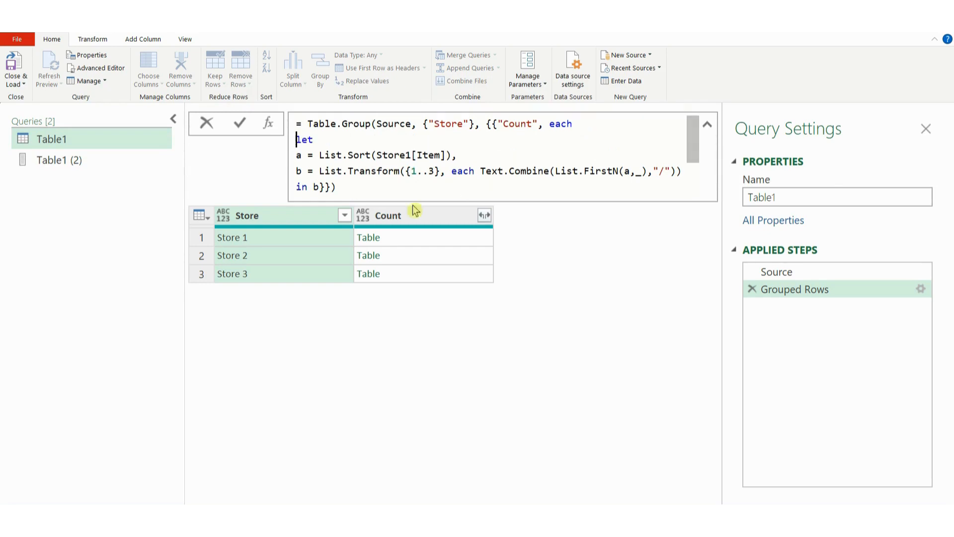
left_click(368, 187)
scroll(398, 183, "up", 1)
scroll(366, 195, "down", 1)
key("Left")
key("Left")
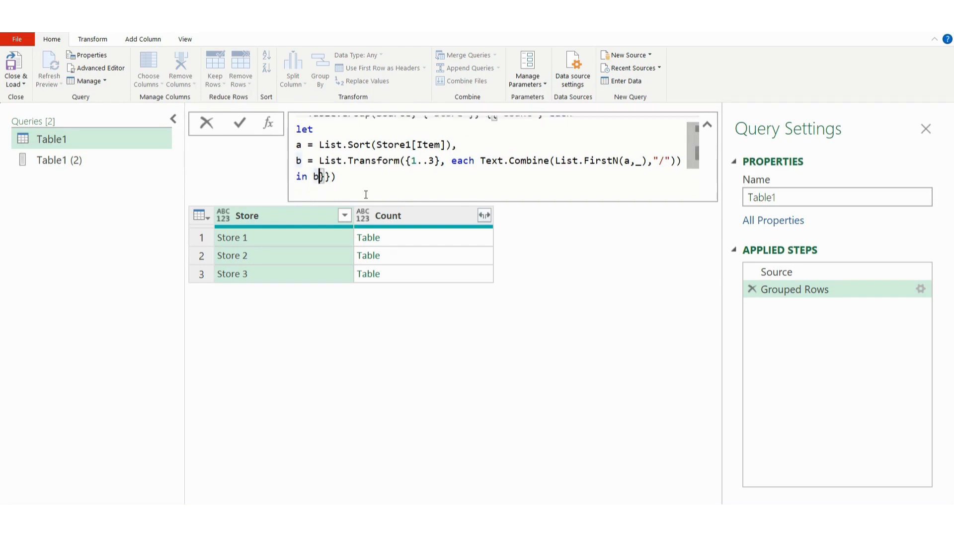
key("shift+Return")
scroll(323, 175, "up", 1)
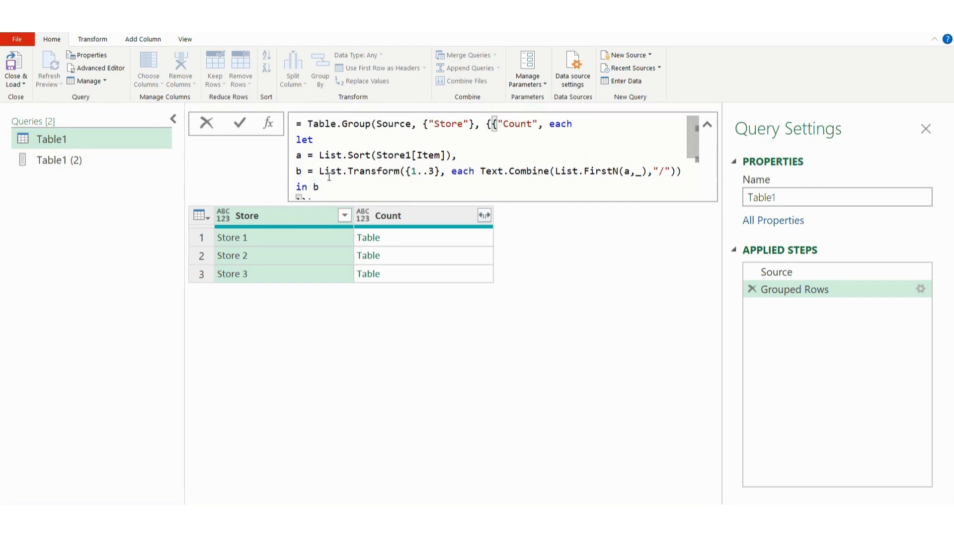
Step: Remove the Store1 reference from the a line so it reads List.Sort([Item]), and commit the Grouped Rows formula
scroll(327, 186, "down", 1)
left_click(328, 177)
left_click_drag(327, 176, 295, 128)
scroll(481, 147, "up", 1)
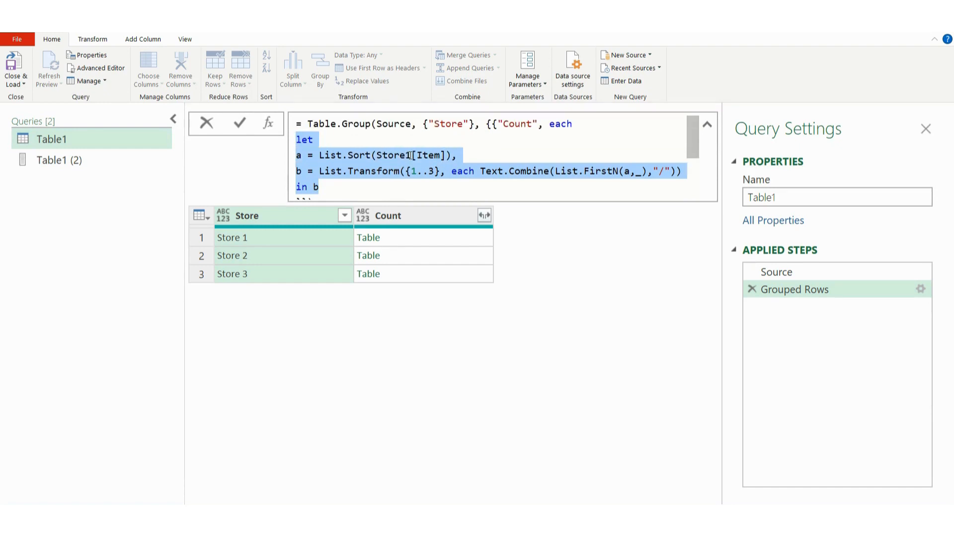
left_click(412, 155)
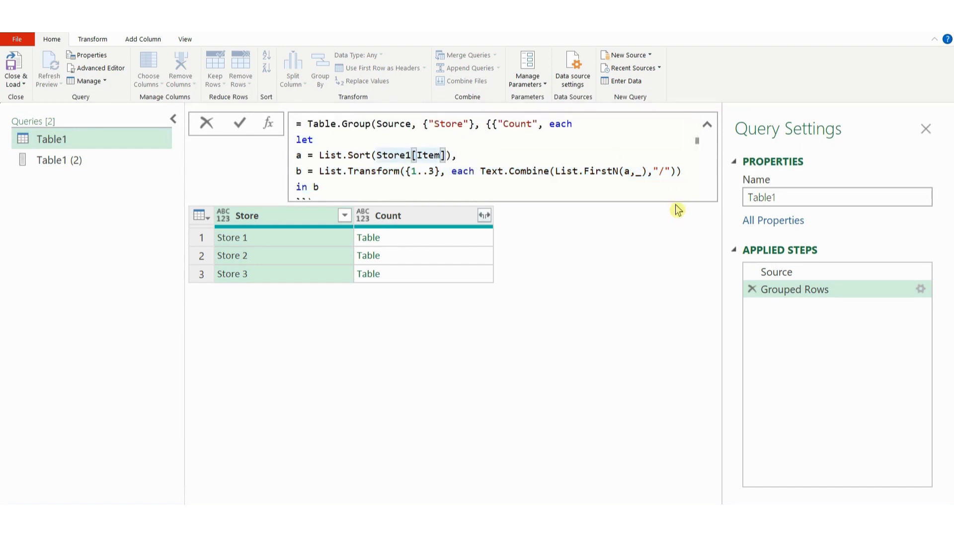
key("BackSpace")
key("BackSpace")
key("BackSpace")
key("BackSpace")
key("BackSpace")
key("BackSpace")
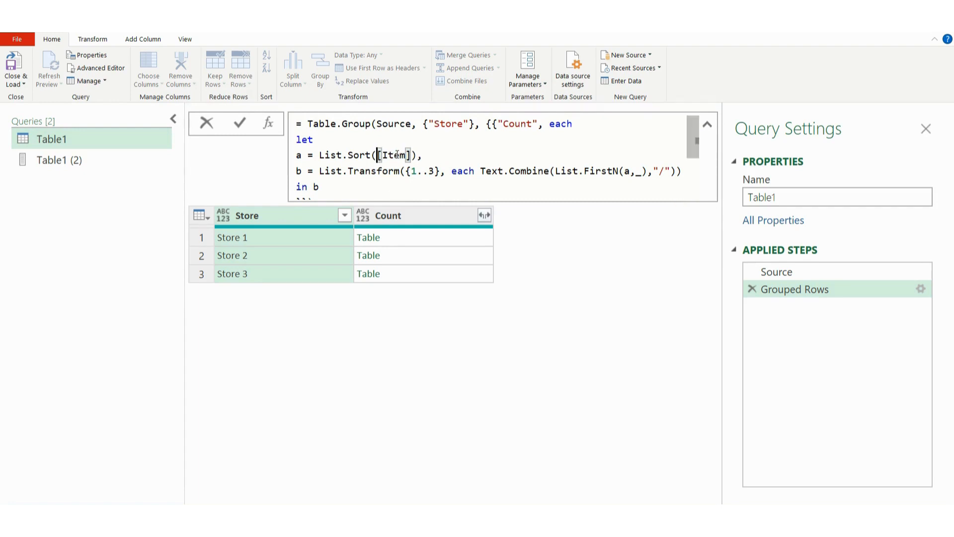
key("ctrl+End")
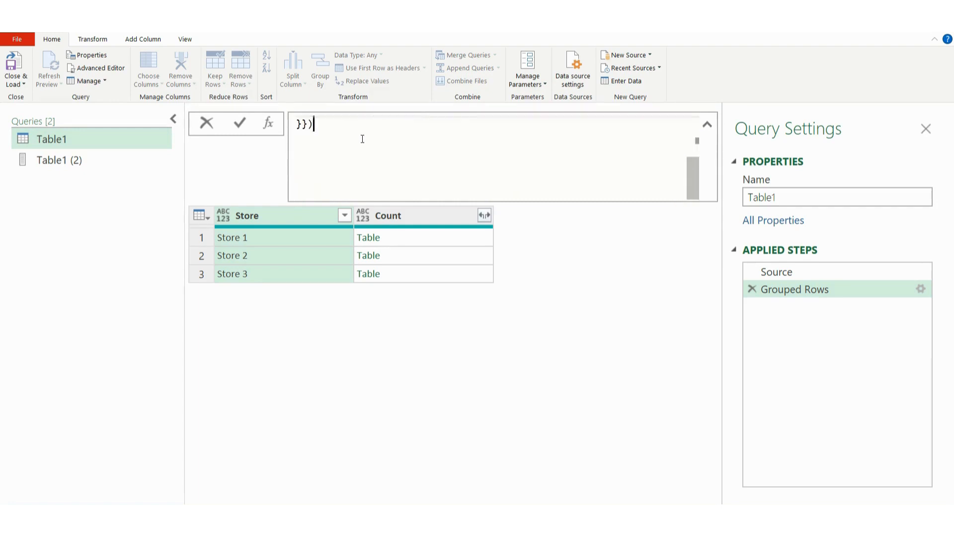
key("Return")
scroll(432, 142, "up", 2)
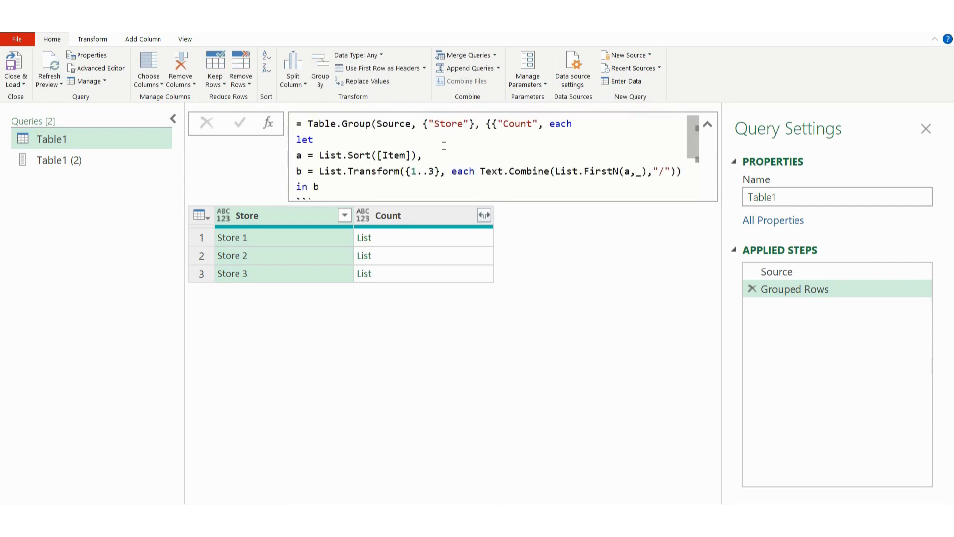
Step: Preview the Count lists of Store 1, Store 2 and Store 3 and compare them with the formula's fixed 1..3 range
left_click(428, 242)
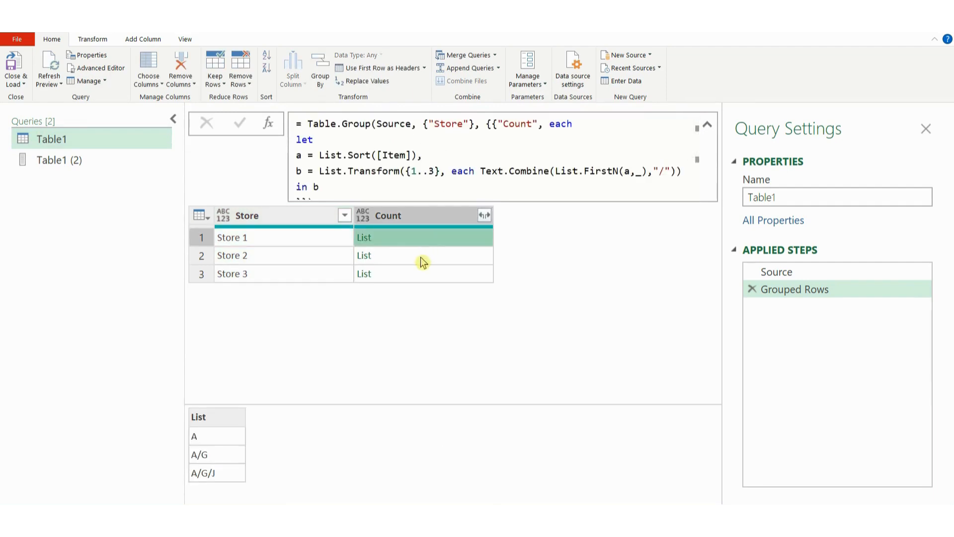
left_click(423, 263)
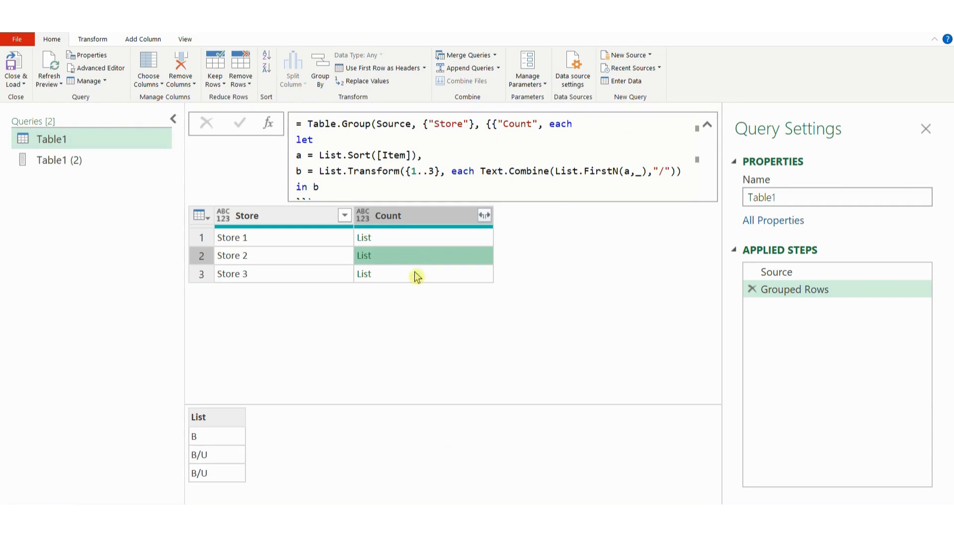
left_click(417, 274)
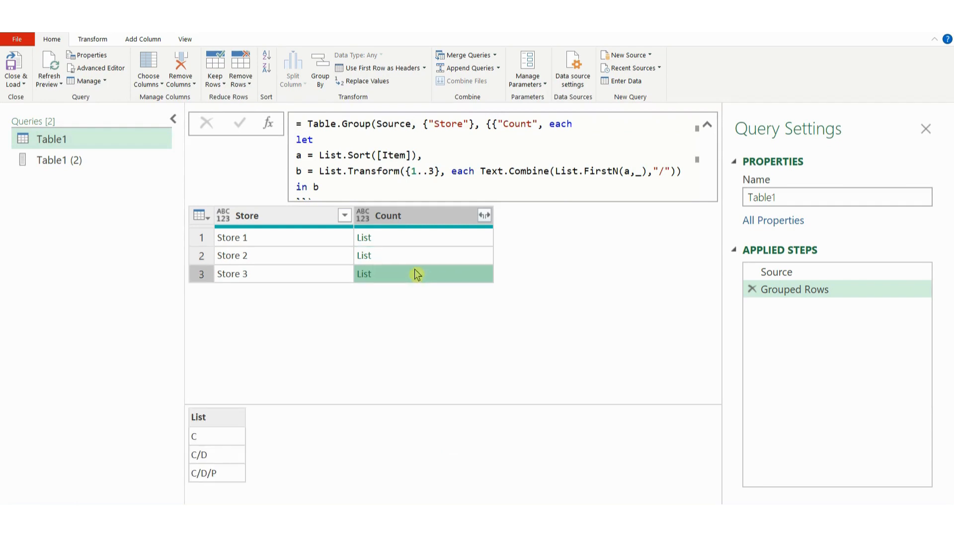
double_click(432, 170)
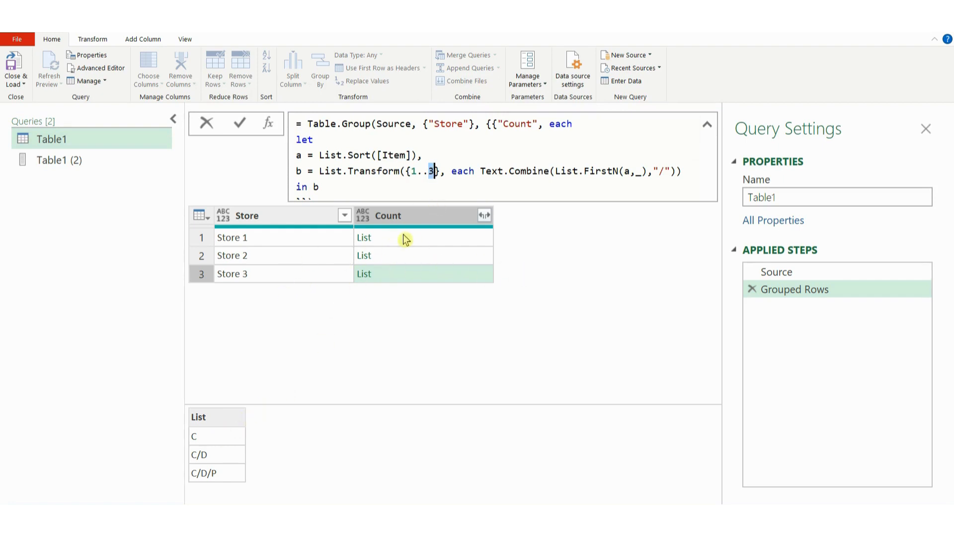
key("Escape")
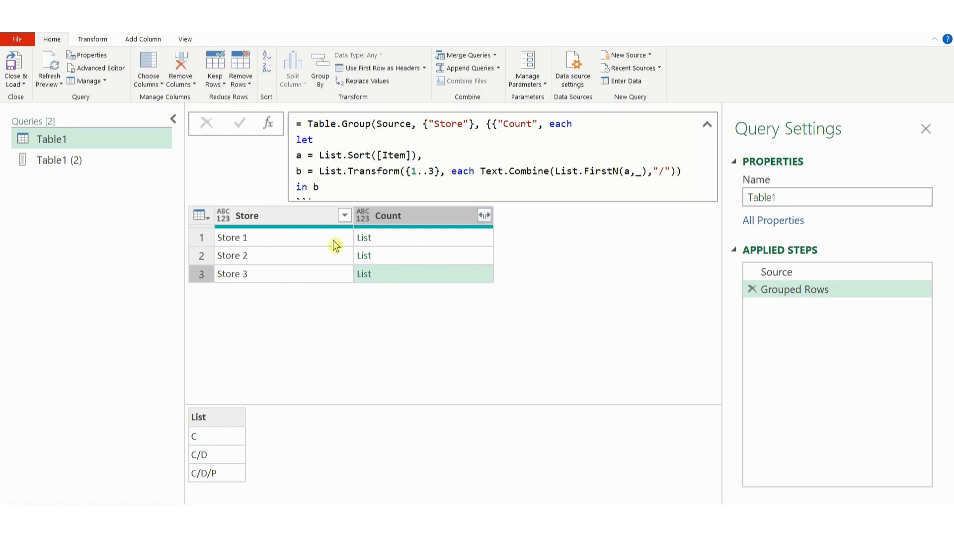
left_click(416, 245)
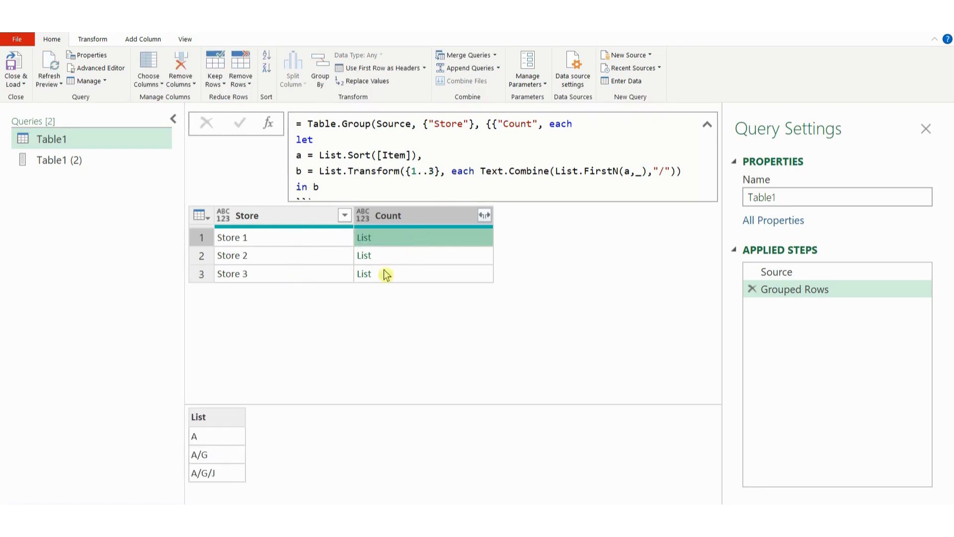
left_click(422, 256)
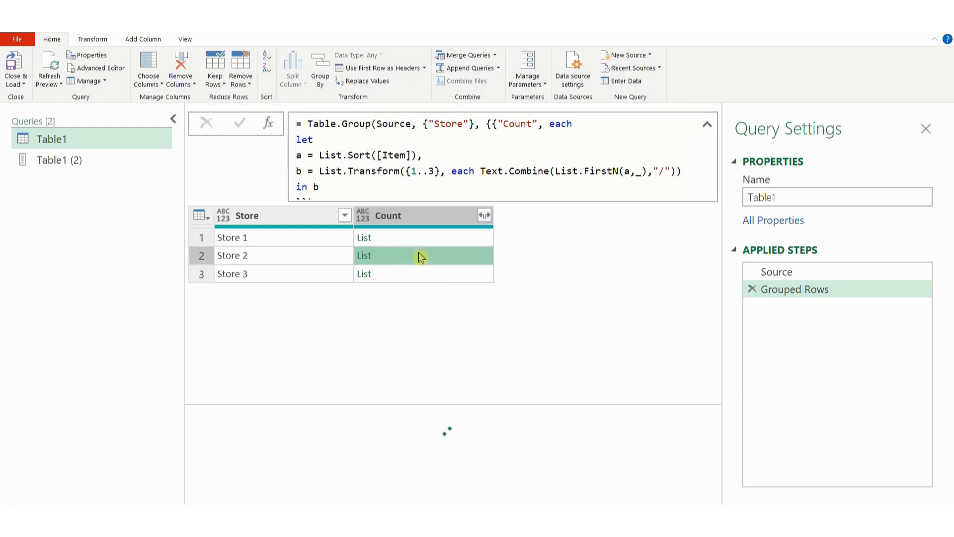
left_click(416, 275)
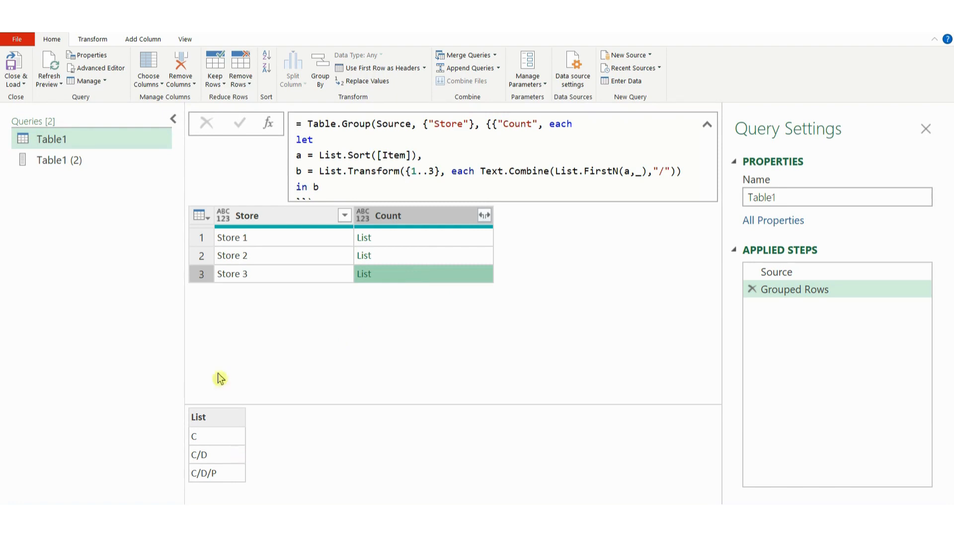
Step: Check Store 3's items in the Source step and return to Grouped Rows
left_click(756, 273)
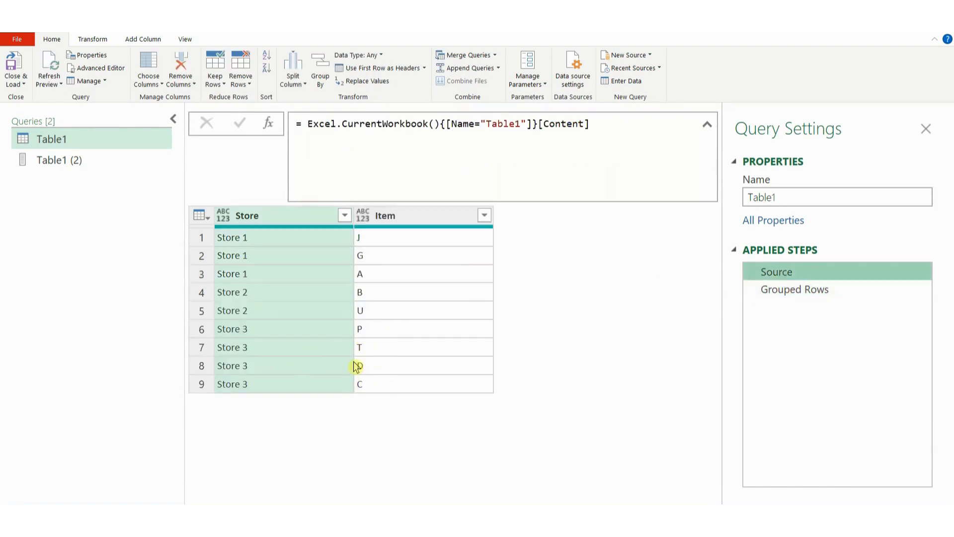
key("ctrl+2")
mouse_move(349, 318)
left_mouse_down()
mouse_move(387, 400)
mouse_move(396, 396)
left_mouse_up()
key("Escape")
left_click(750, 291)
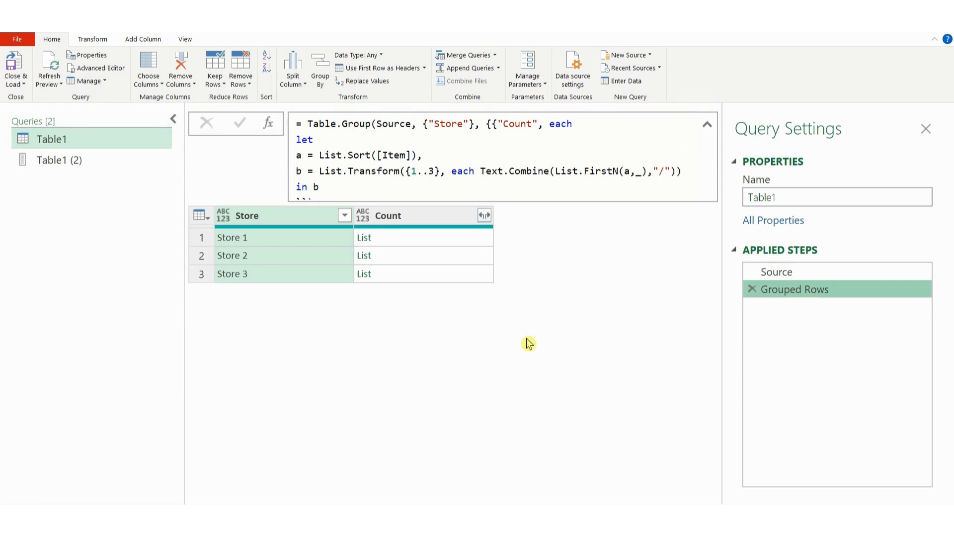
Step: In the b line, replace the fixed upper limit 3 of the List.Transform range with List.Count(_)
left_click(431, 171)
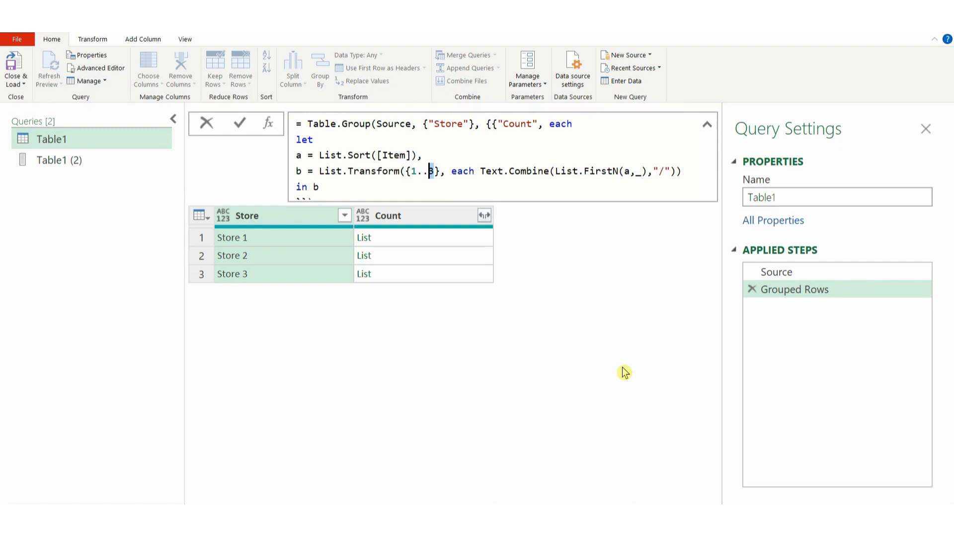
key("Delete")
type("List.")
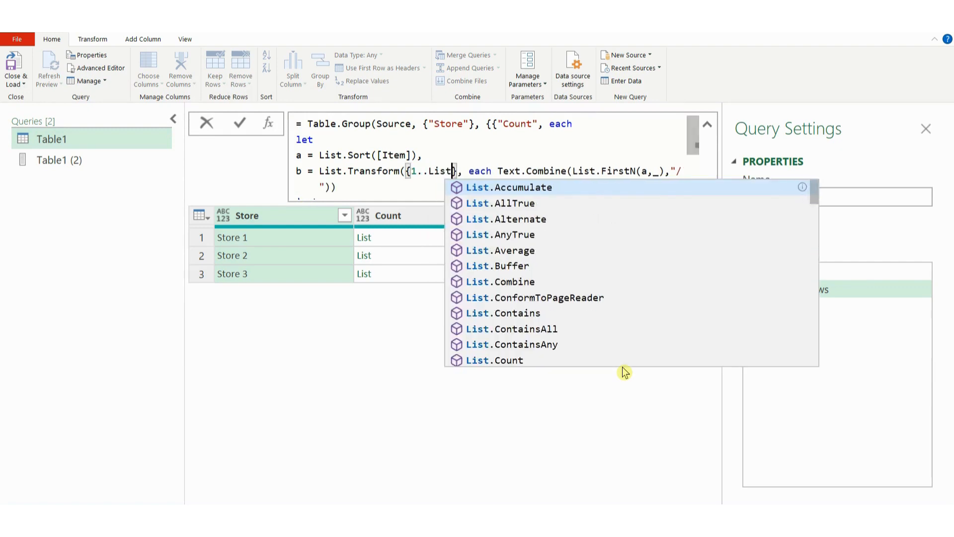
type("Count")
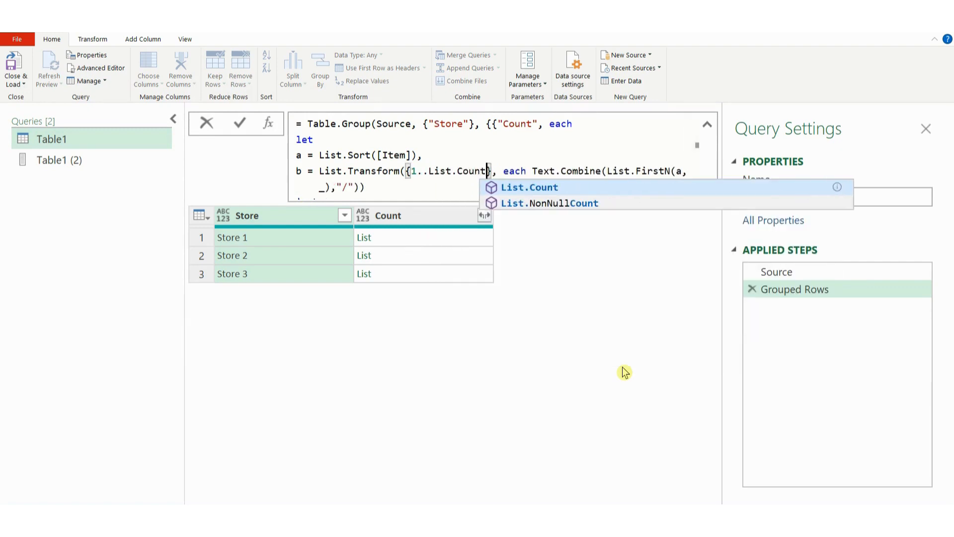
type("(_")
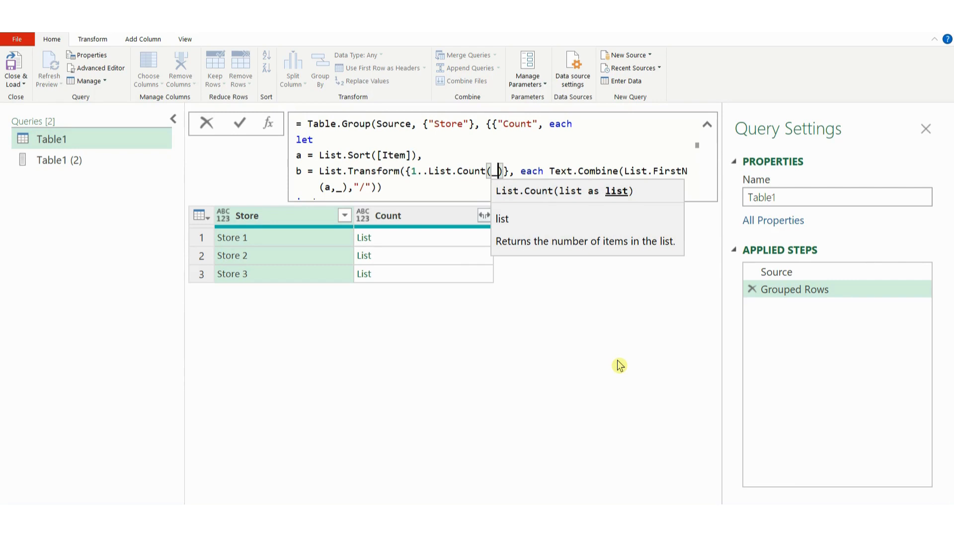
Step: Change the List.Count argument from the underscore to [Item], so the range reads {1..List.Count([Item])}, and commit the Grouped Rows formula
left_click(420, 195)
left_click(500, 158)
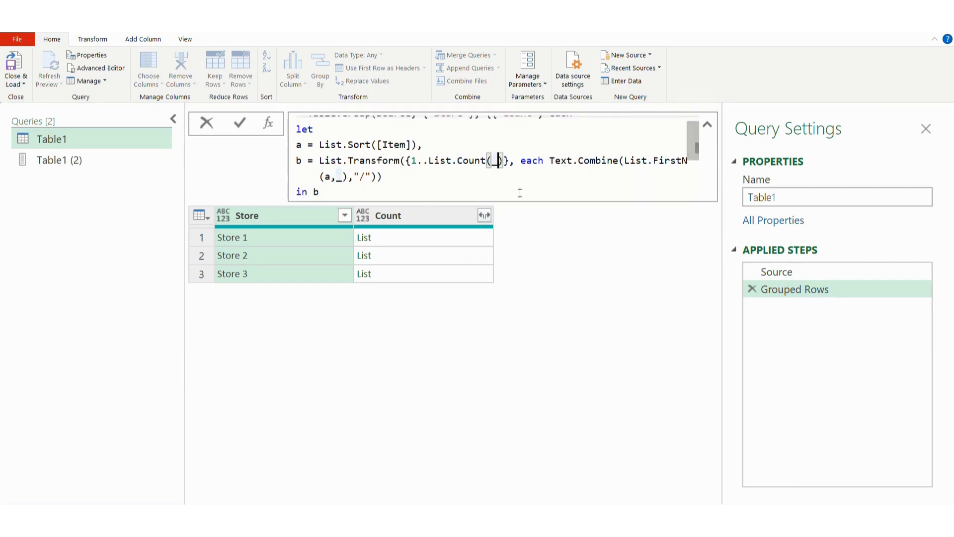
key("BackSpace")
mouse_move(578, 173)
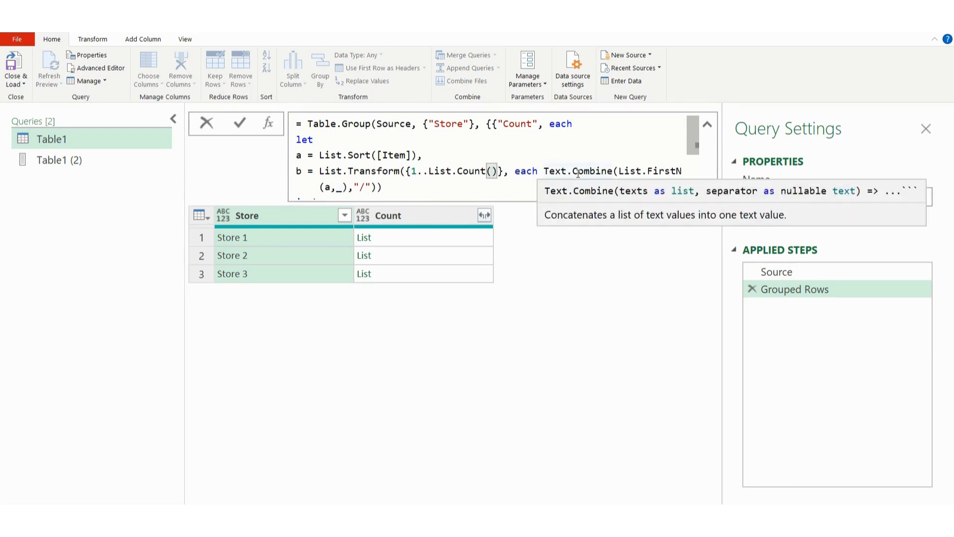
type("[Ite")
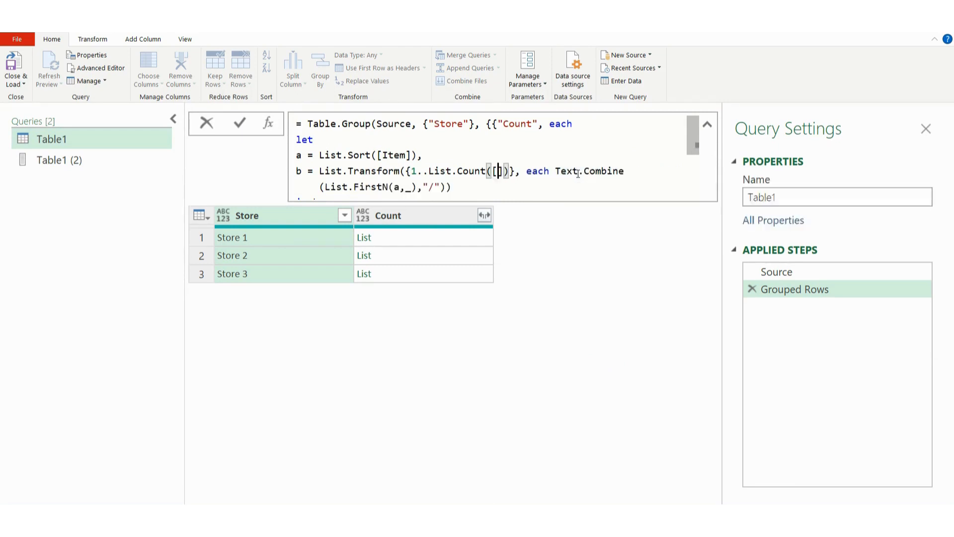
type("m")
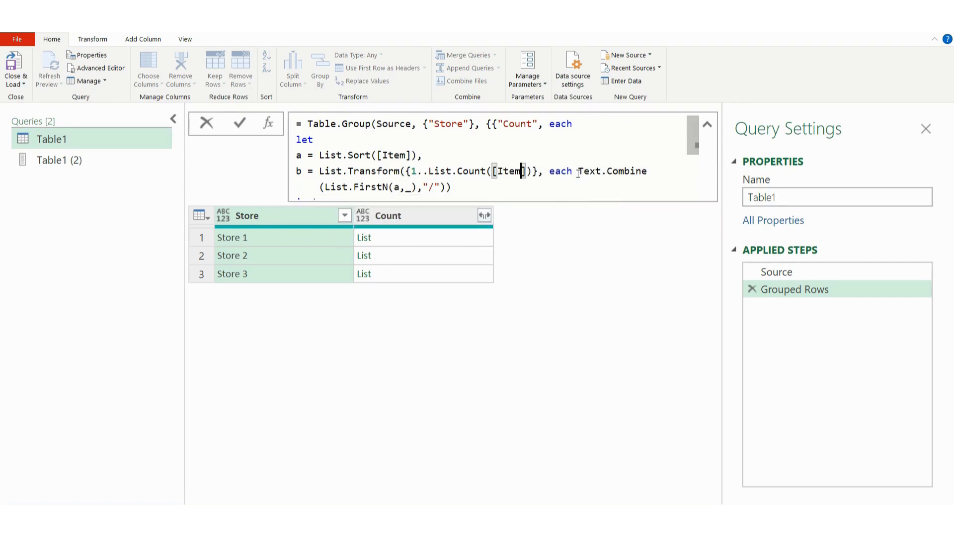
scroll(548, 169, "down", 1)
key("Down")
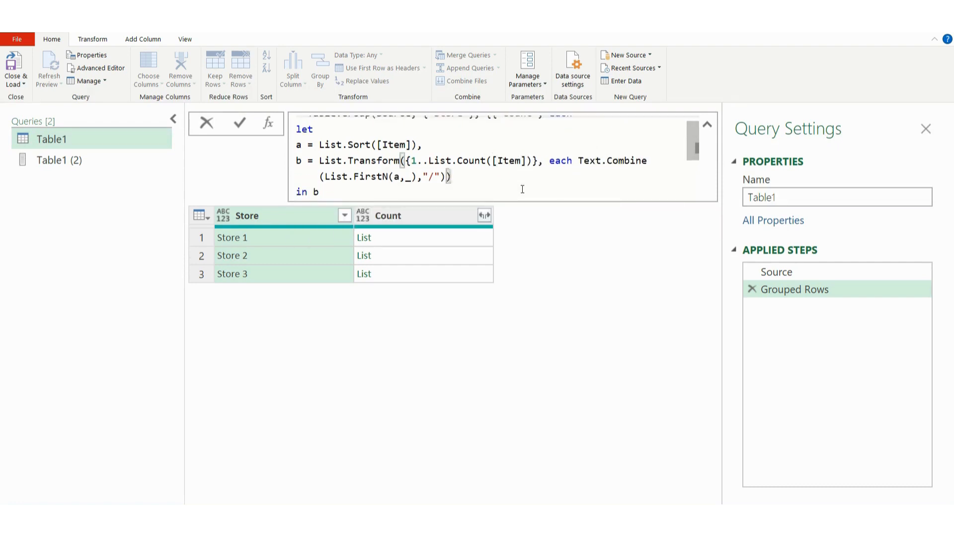
key("Down")
key("Down")
key("Return")
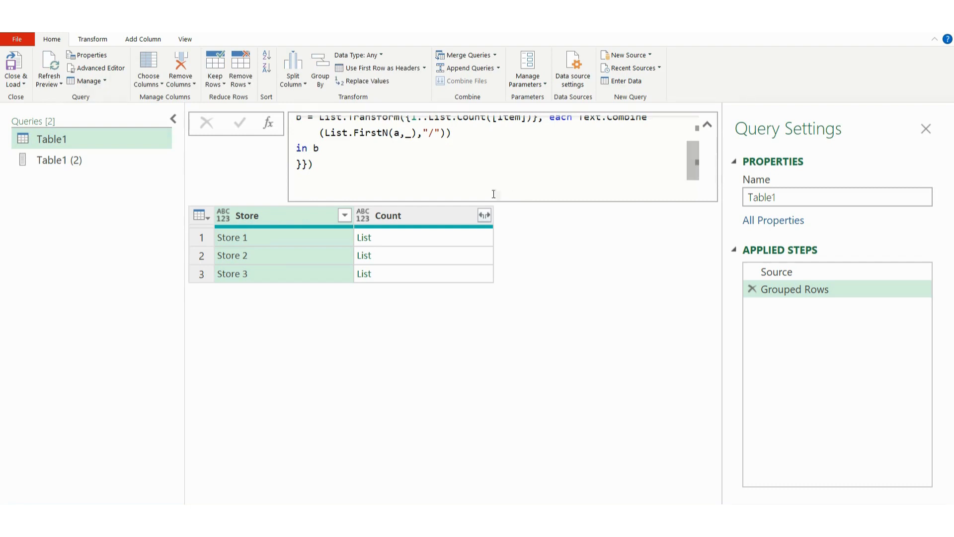
Step: Preview the Count list of each store to check that its length matches the store's item count
left_click(393, 239)
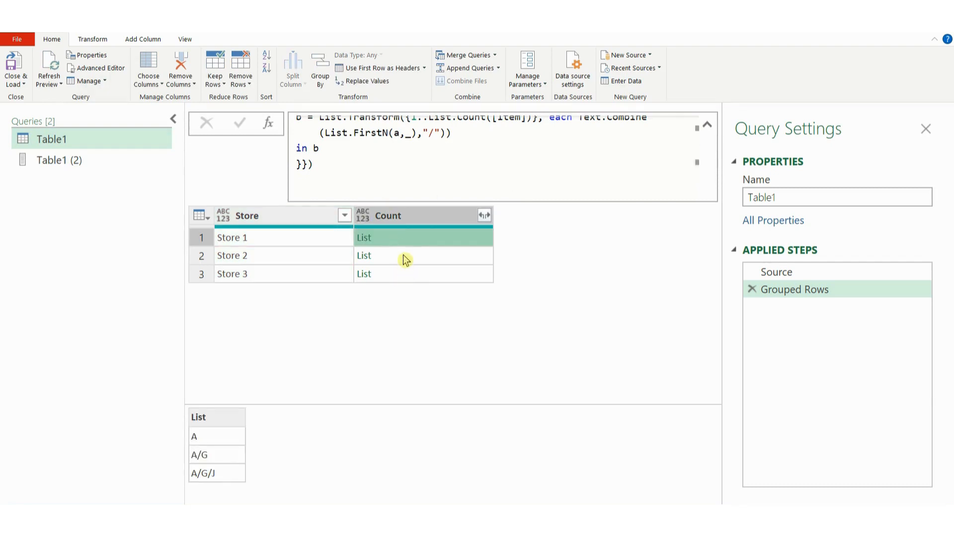
left_click(404, 256)
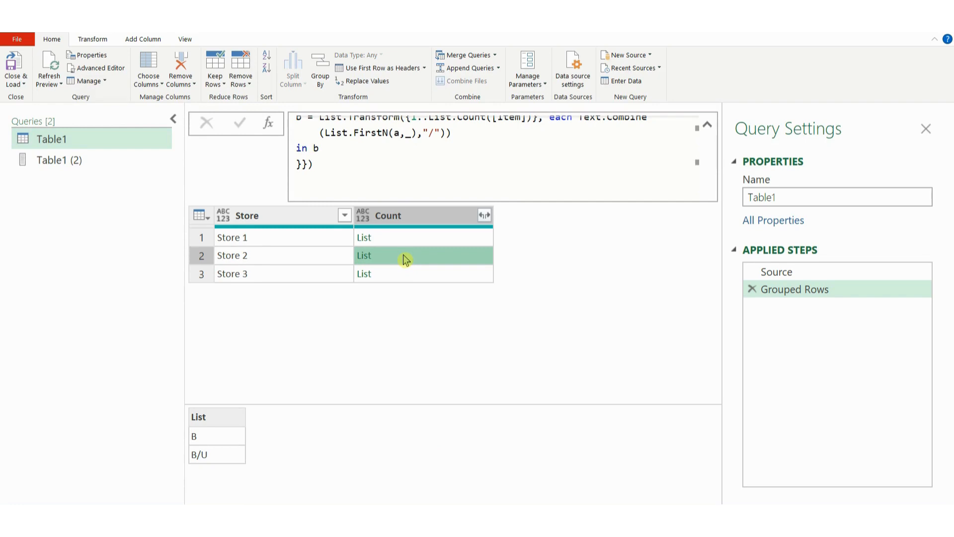
left_click(404, 238)
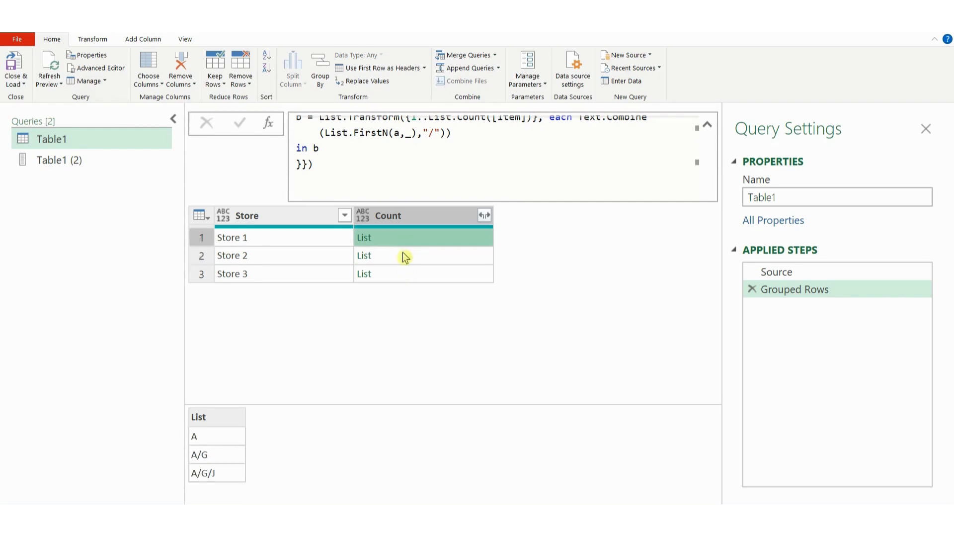
left_click(402, 255)
left_click(401, 275)
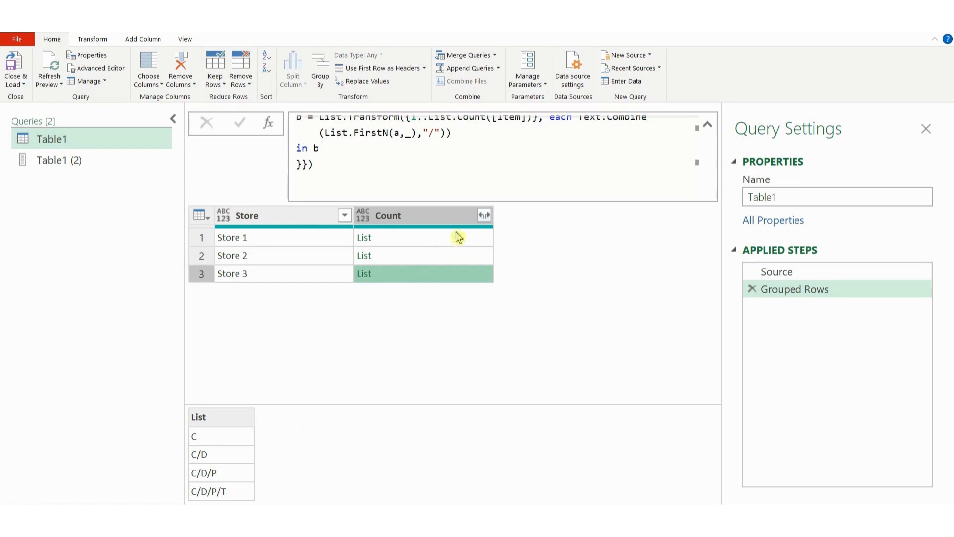
Step: Expand the Count column's lists to new rows
left_click(483, 217)
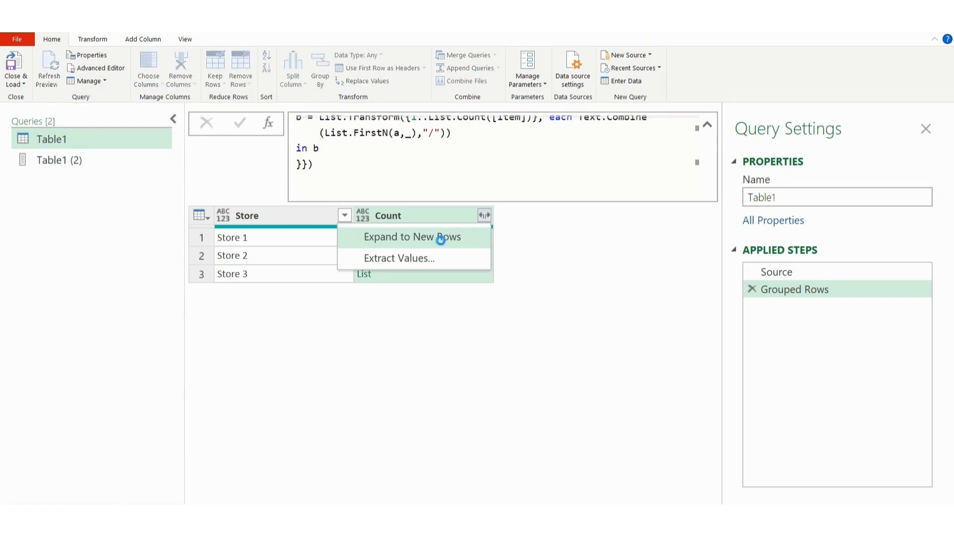
left_click(444, 242)
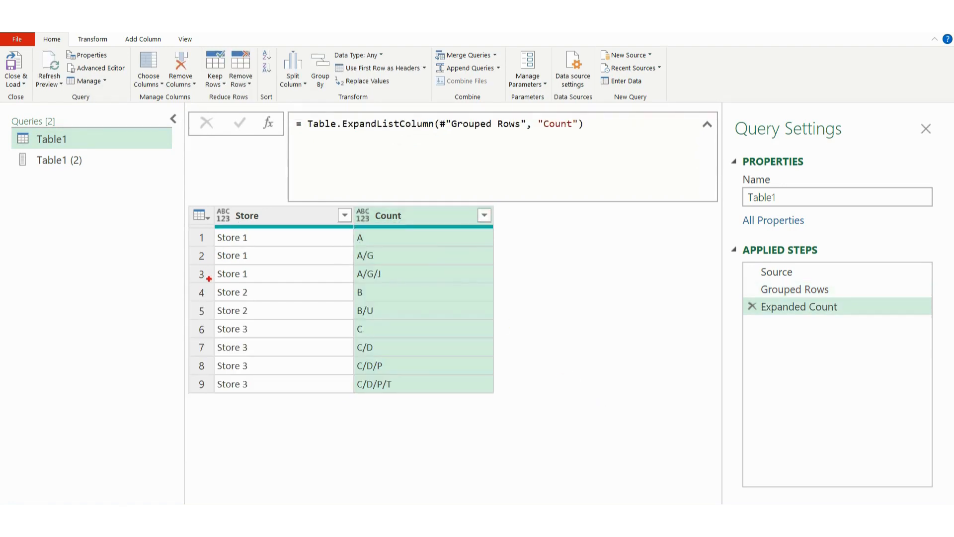
left_click_drag(206, 281, 486, 280)
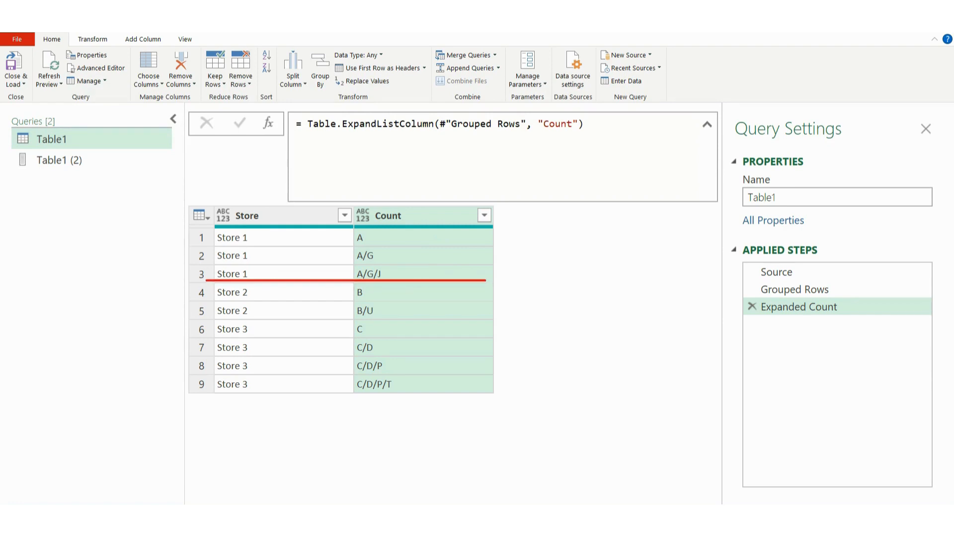
left_click_drag(205, 317, 464, 317)
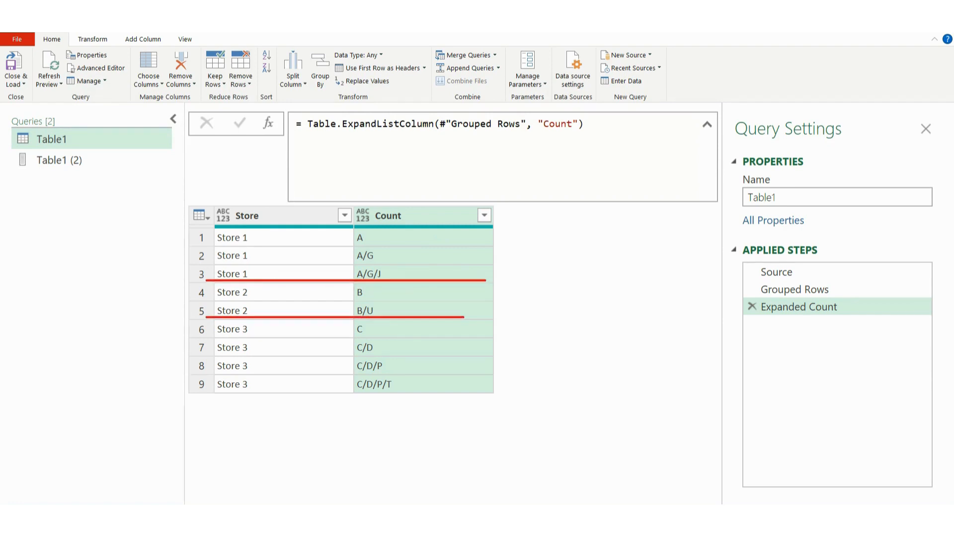